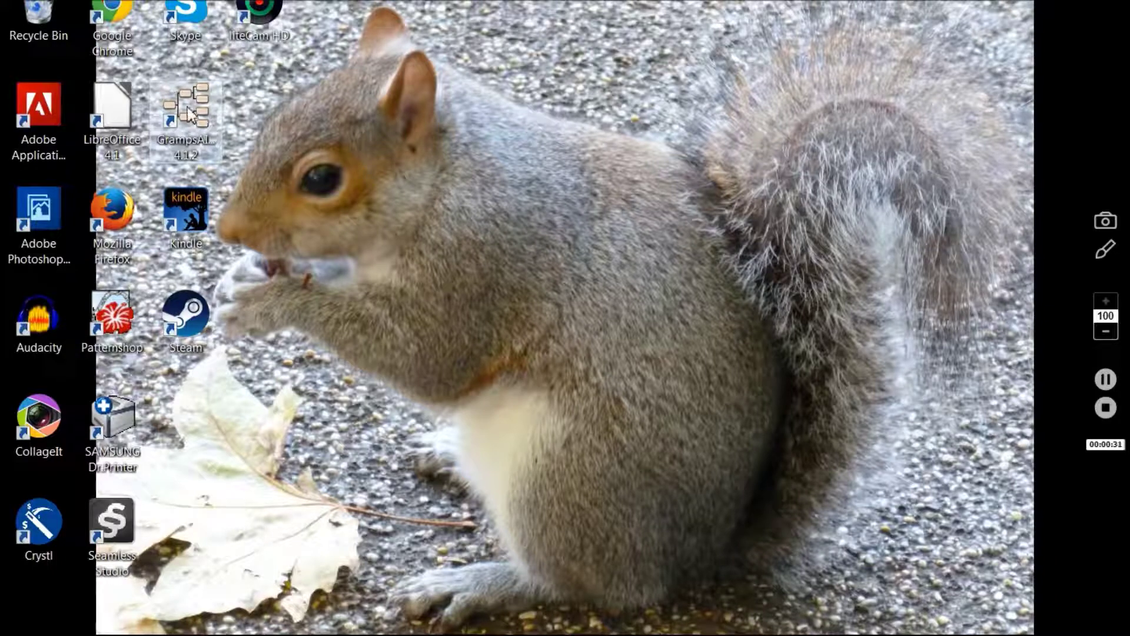
Step: Launch Gramps from the GrampsAIO desktop shortcut and dismiss the slow-performance notification
double_click(199, 121)
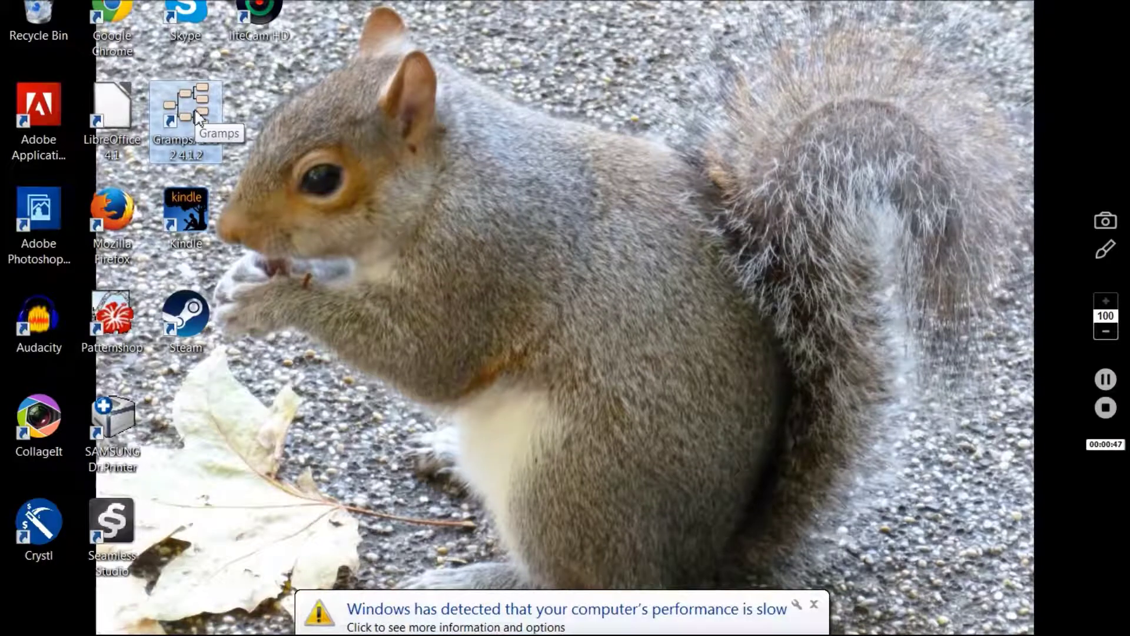
left_click(813, 606)
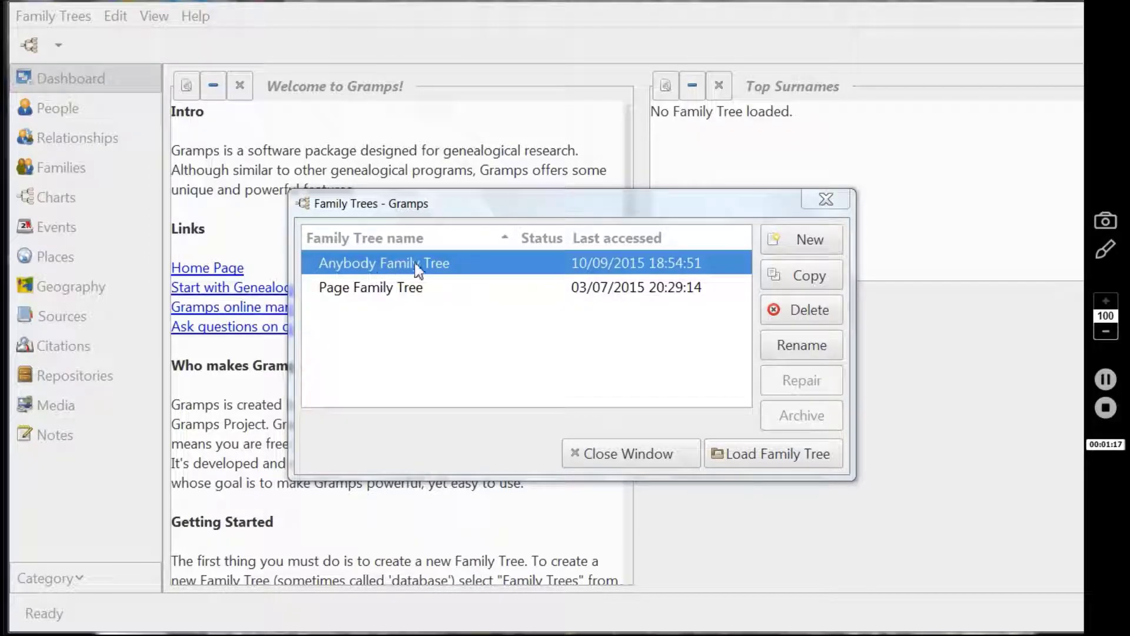
Step: Load the Anybody Family Tree from the Family Trees manager
double_click(445, 264)
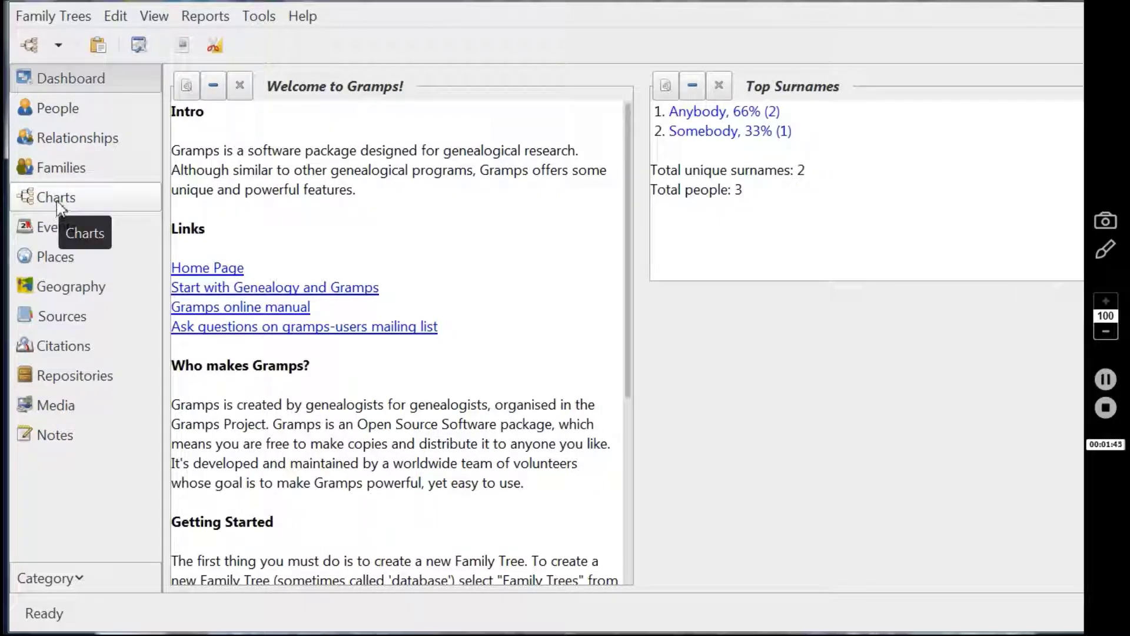
Step: Switch to the People view and select Somebody, Mary
left_click(79, 115)
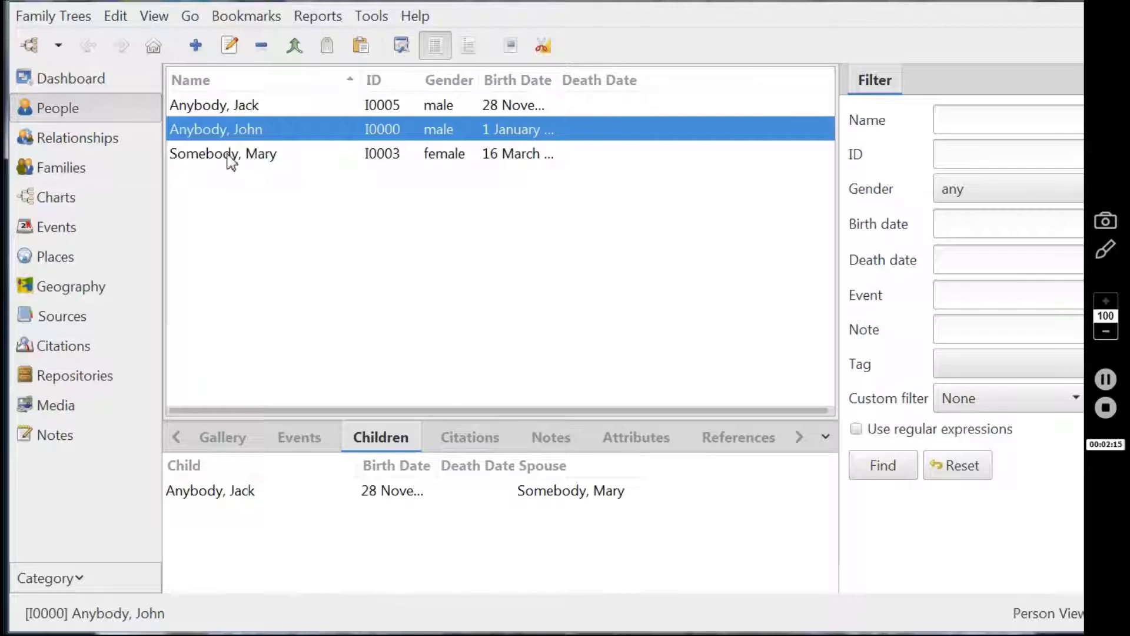
left_click(231, 162)
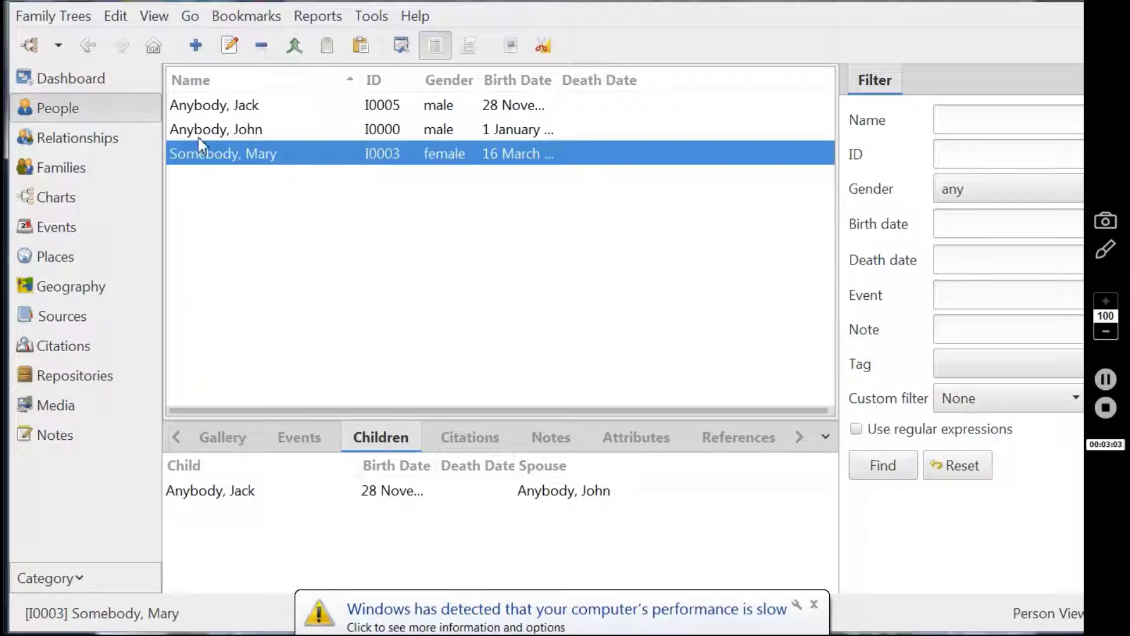
Step: Select Anybody, John, then Anybody, Jack, and view Jack's relationships
left_click(240, 131)
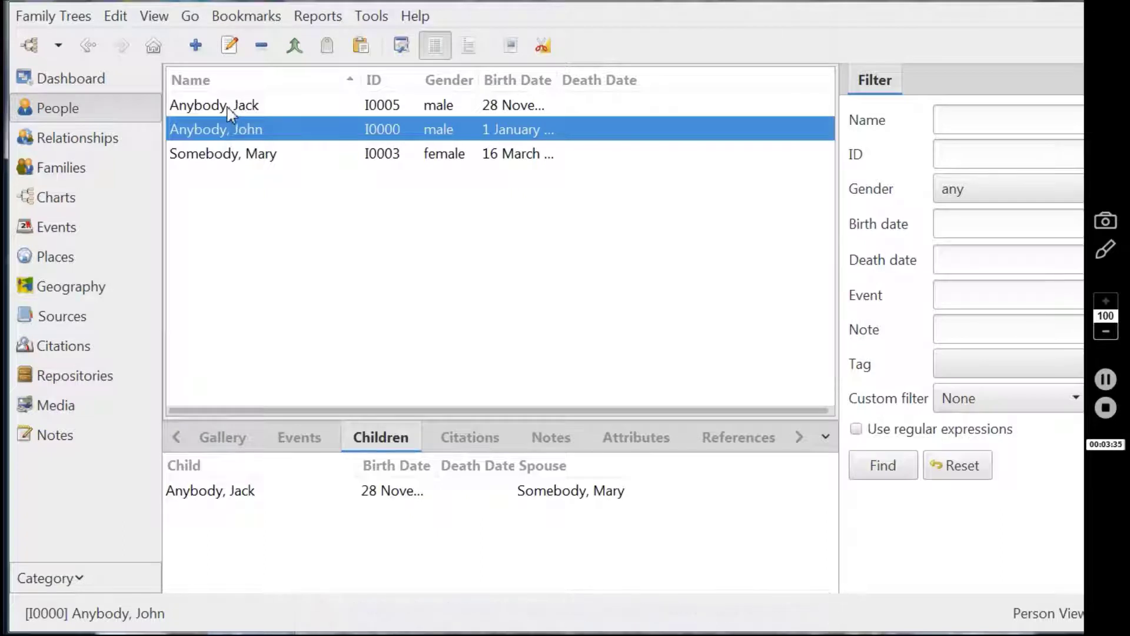
left_click(232, 113)
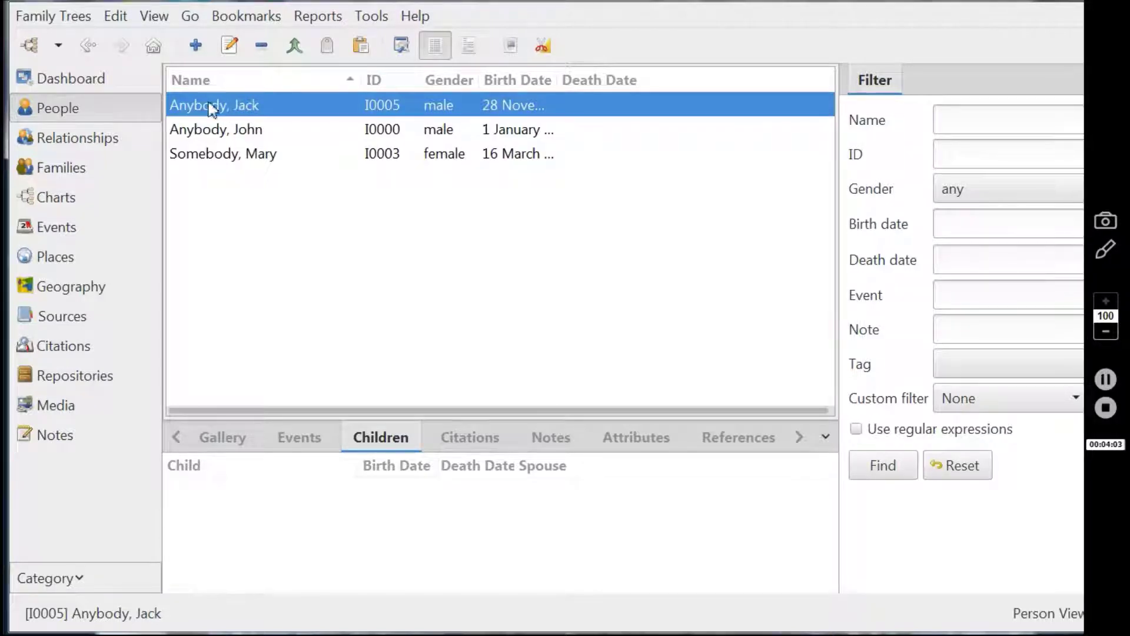
left_click(101, 149)
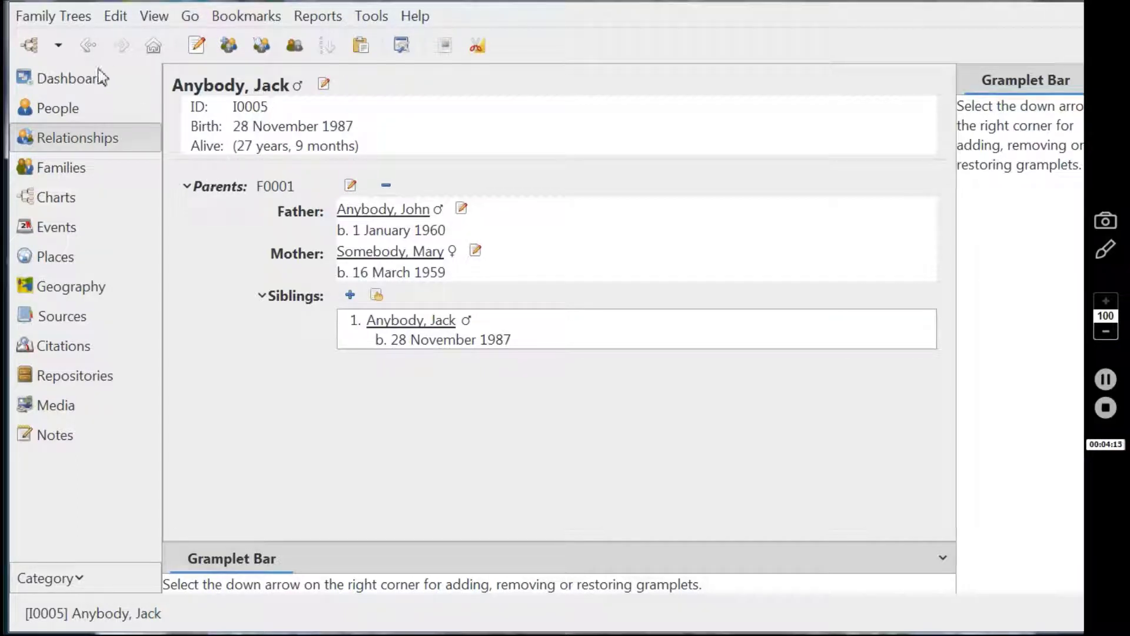
Step: Use Edit > Add Partner to start a new family with Anybody, Jack as father
left_click(116, 18)
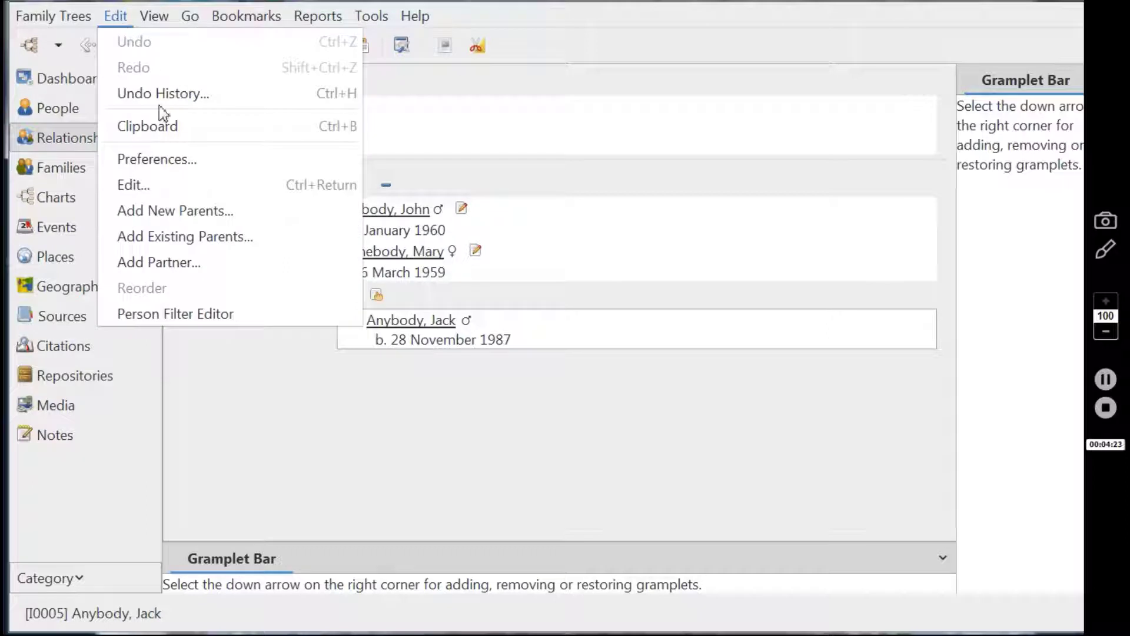
left_click(162, 263)
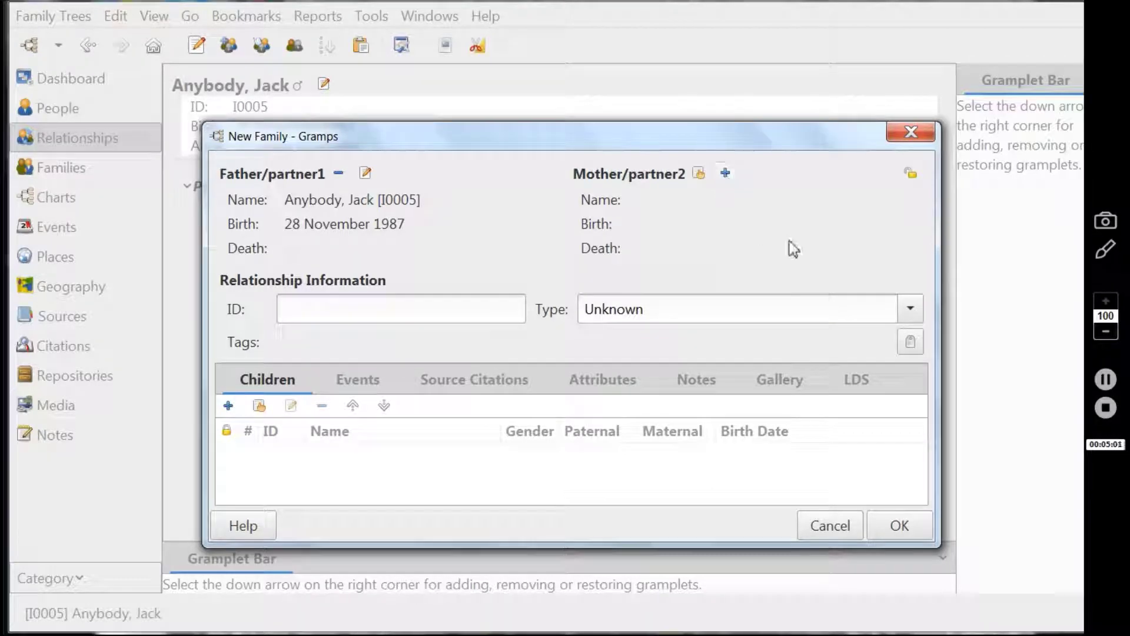
Step: Choose Married as the relationship type of Jack's new family
left_click(911, 310)
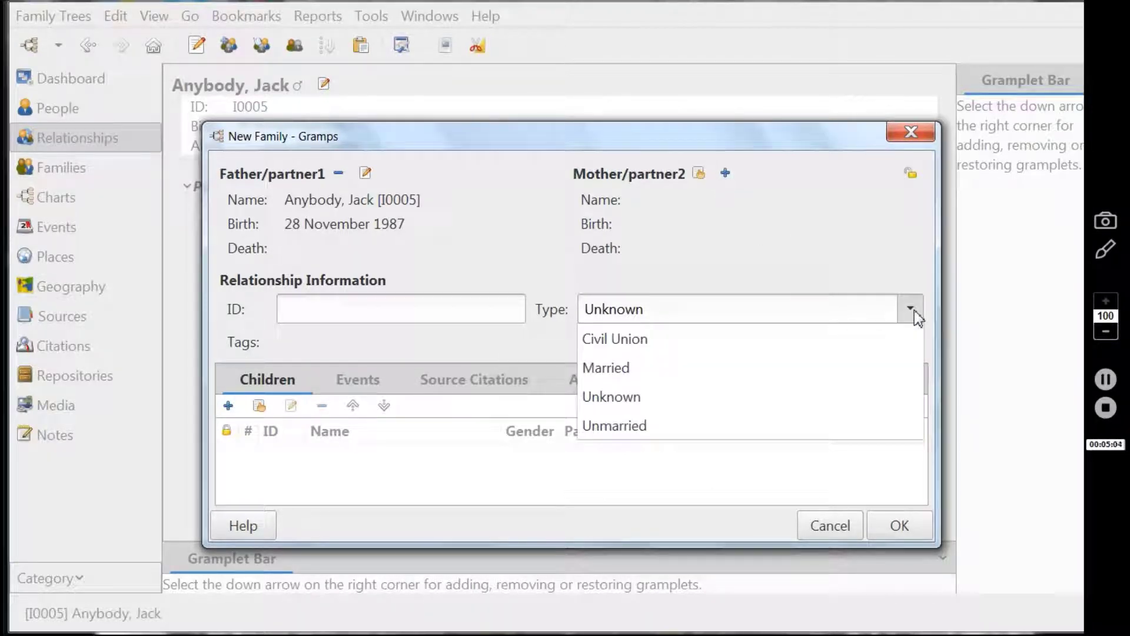
left_click(708, 380)
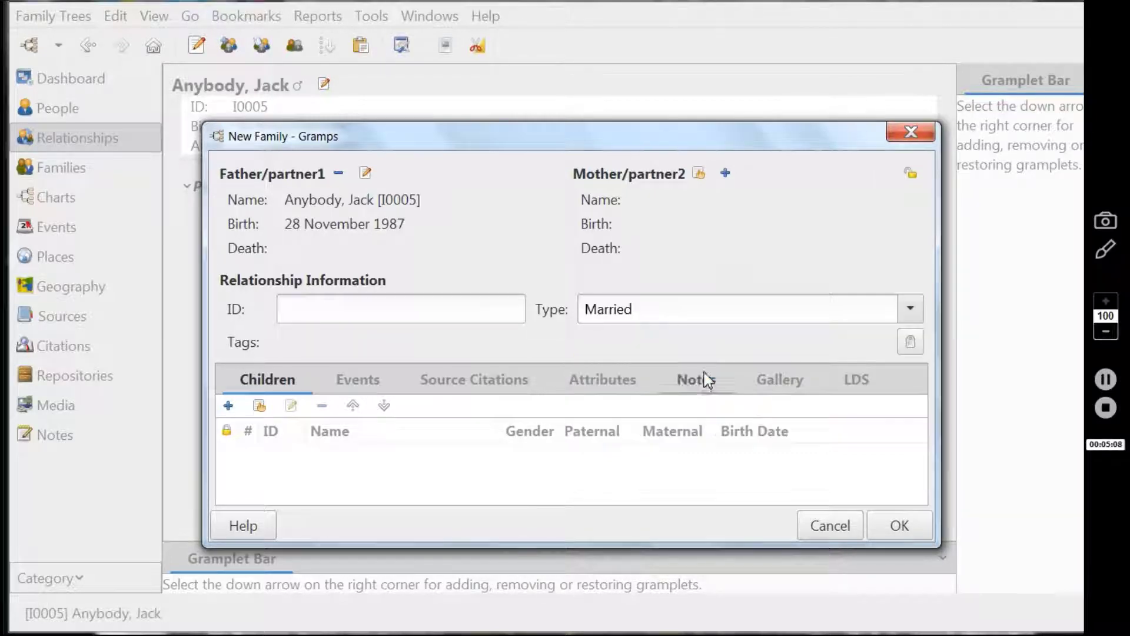
Step: Create Jill Maybe as mother/partner2 and save Jack and Jill's new family
left_click(725, 173)
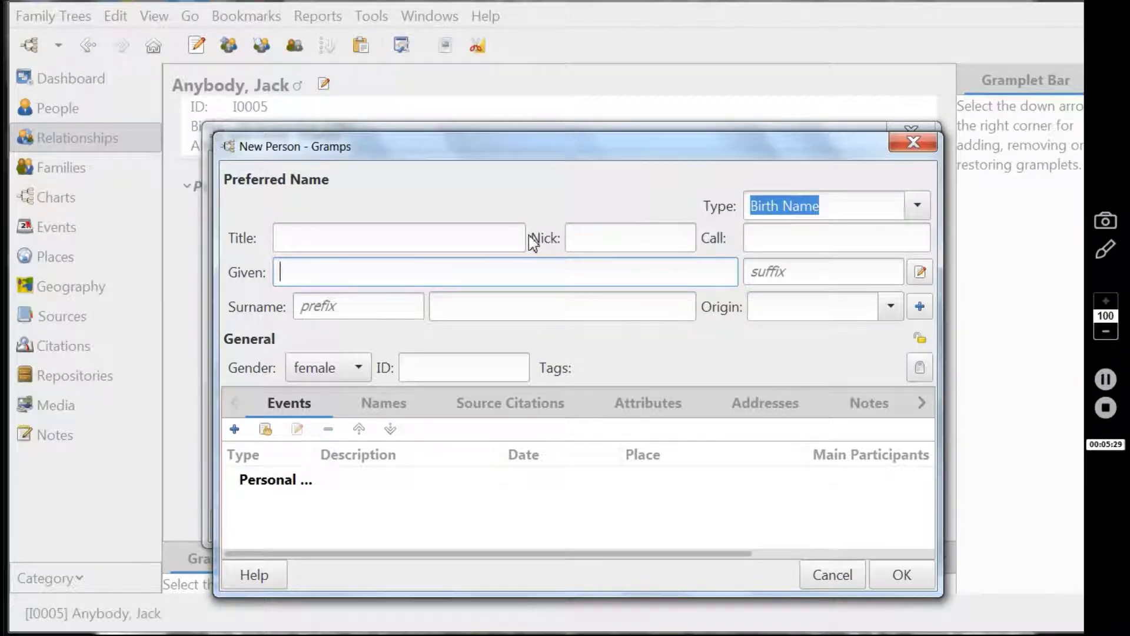
type("J")
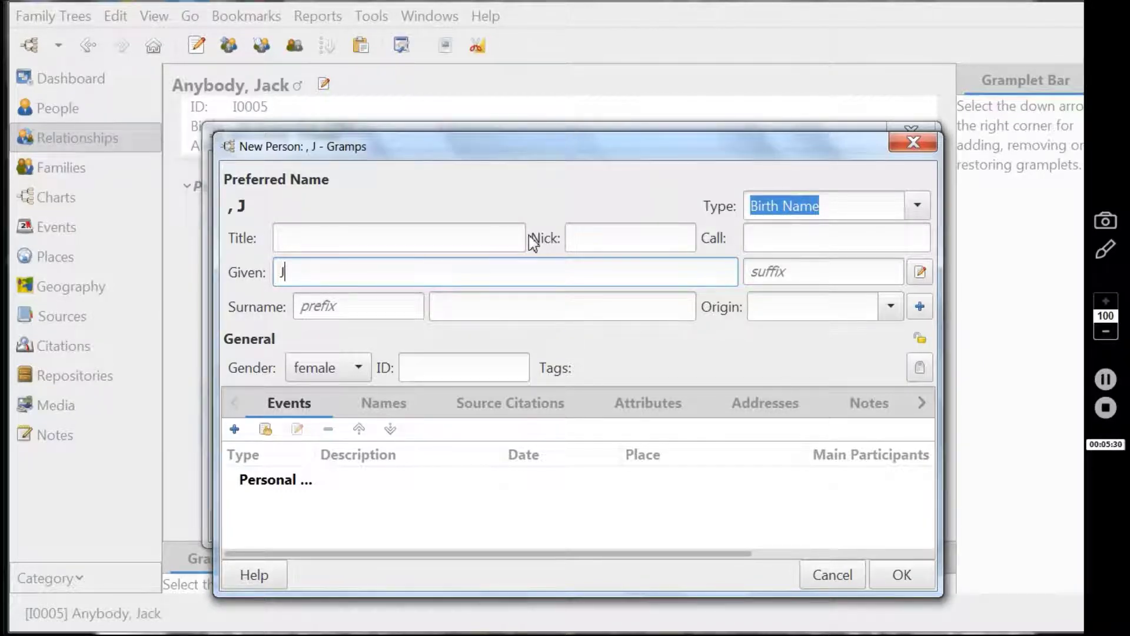
type("ill")
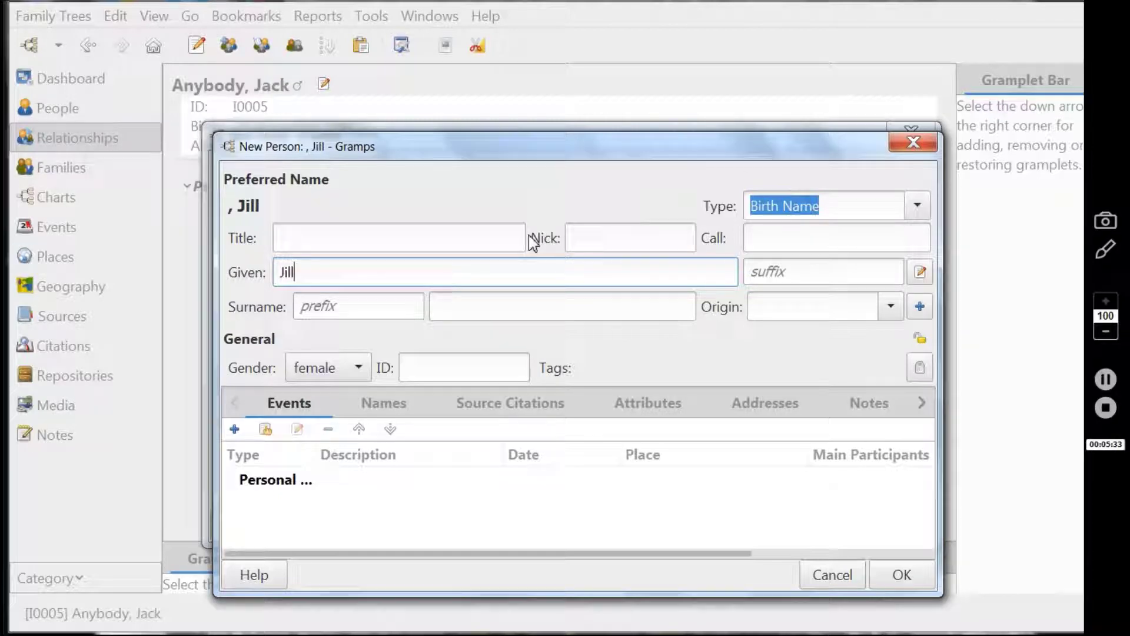
left_click(471, 307)
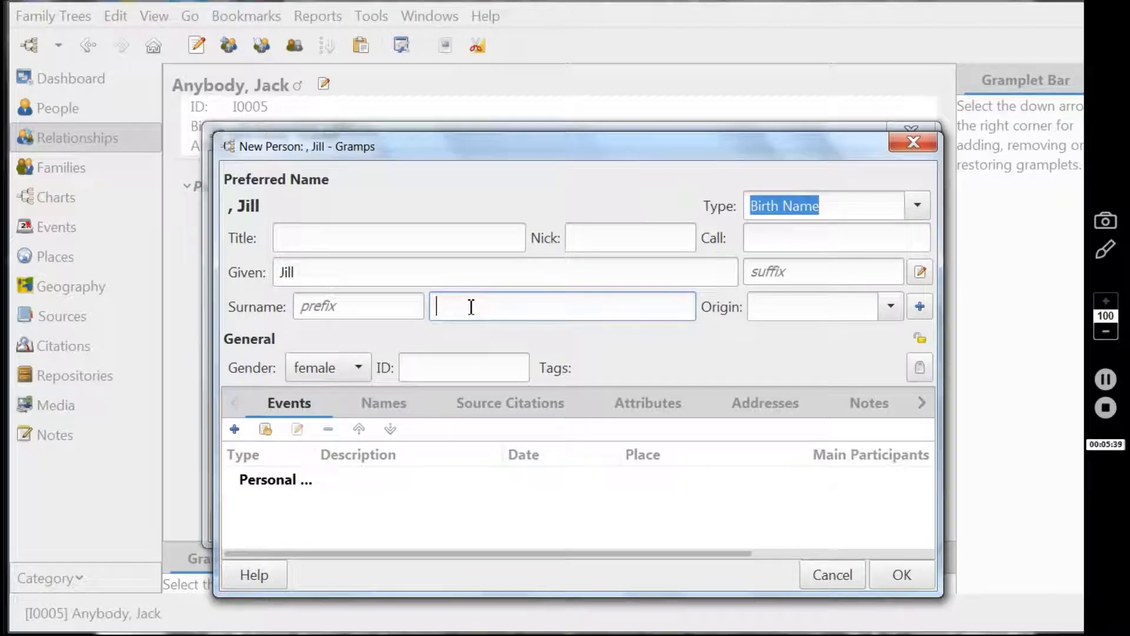
type("M")
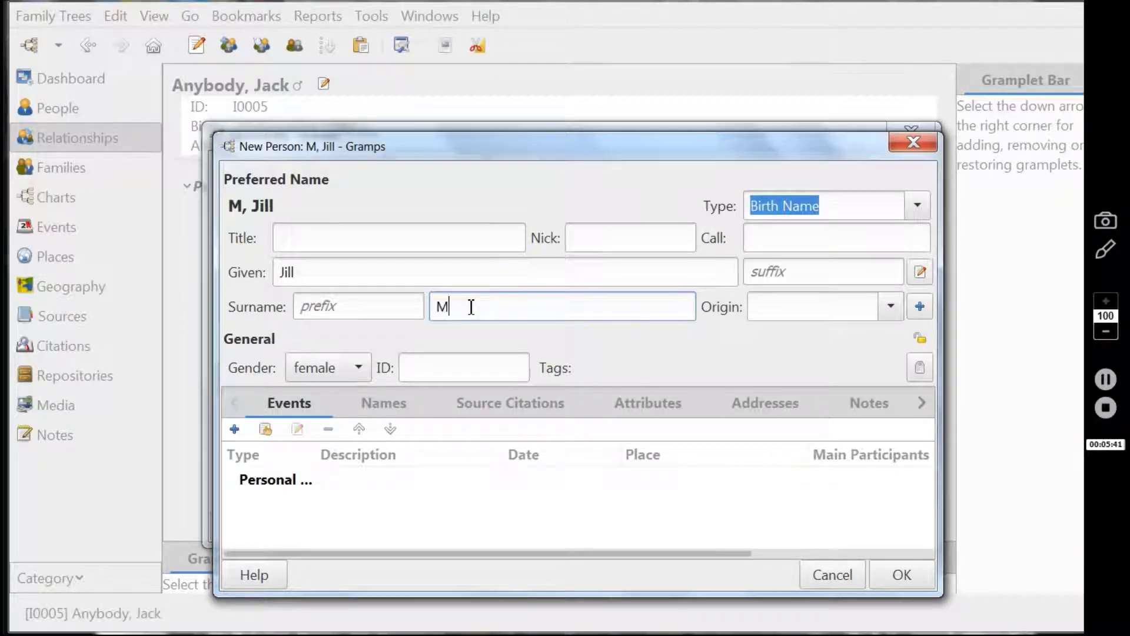
type("ayb")
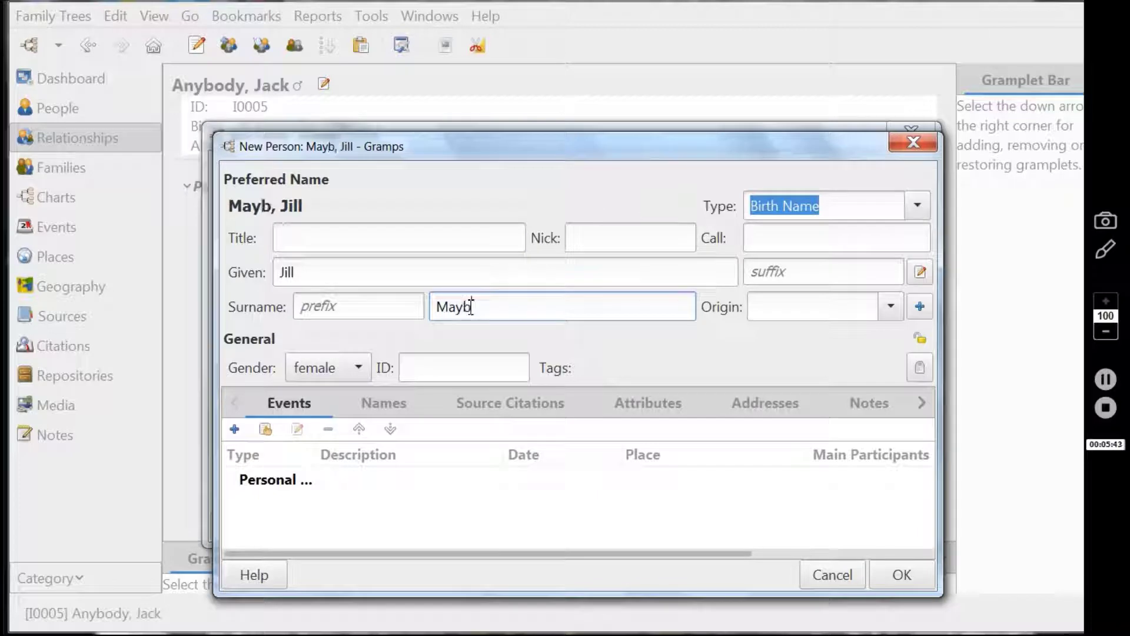
type("e")
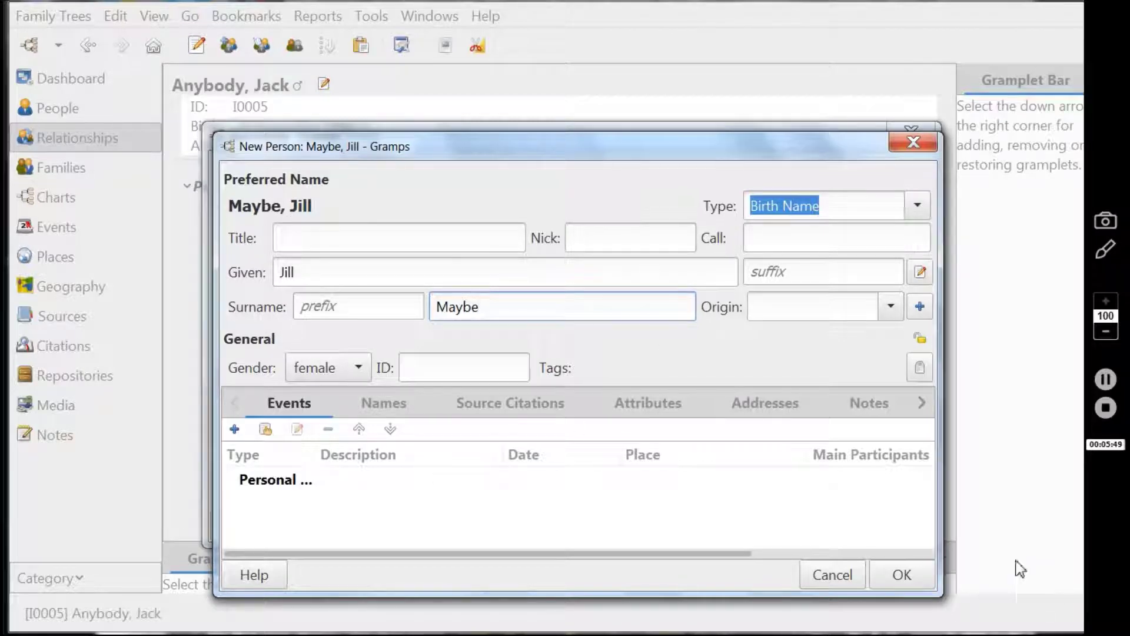
left_click(904, 575)
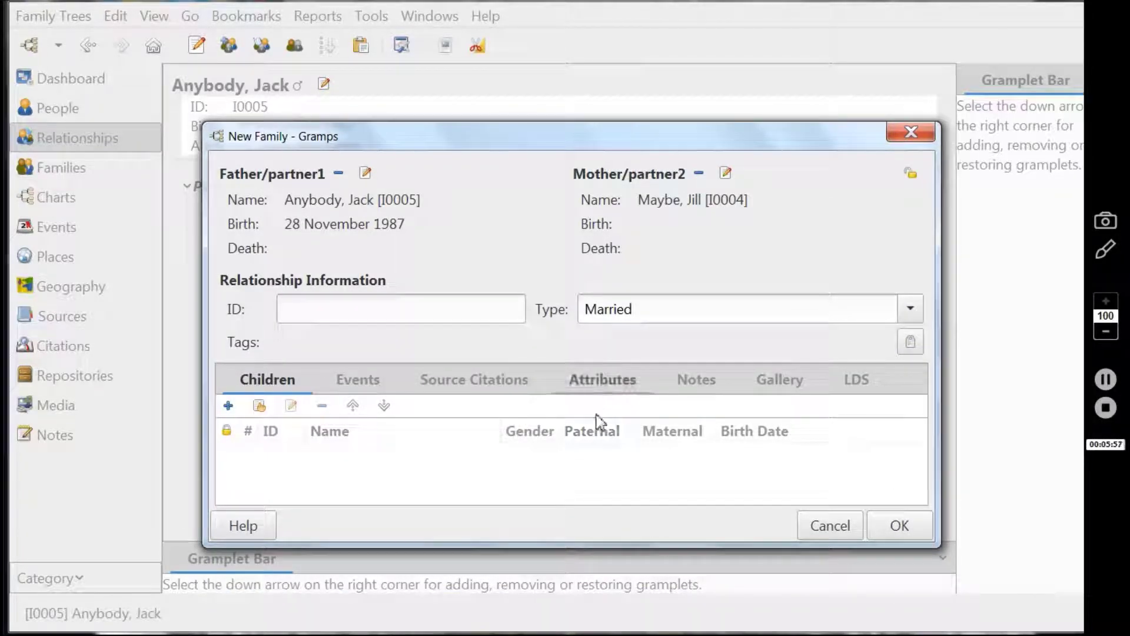
left_click(907, 527)
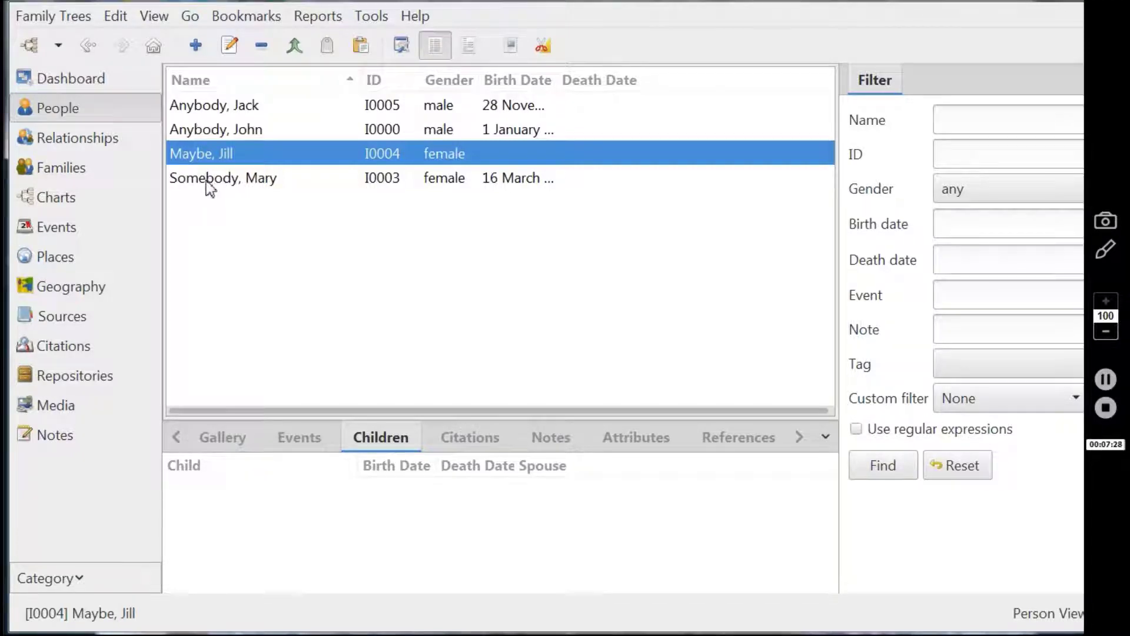
Step: Select Somebody, Mary in People and open her record with Edit > Edit
left_click(212, 187)
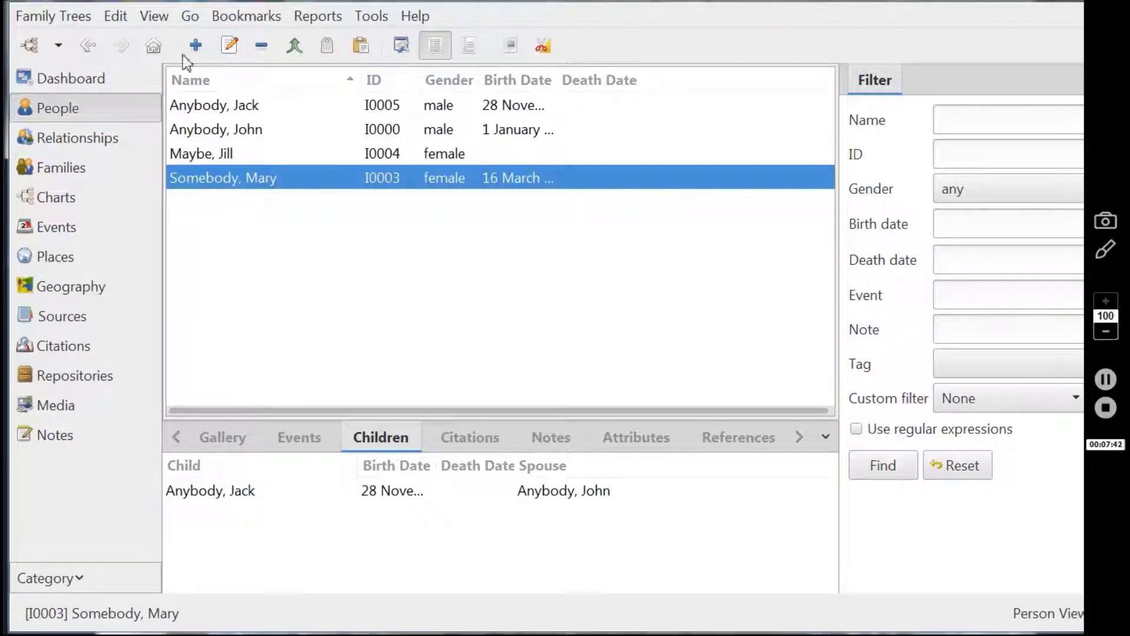
left_click(116, 18)
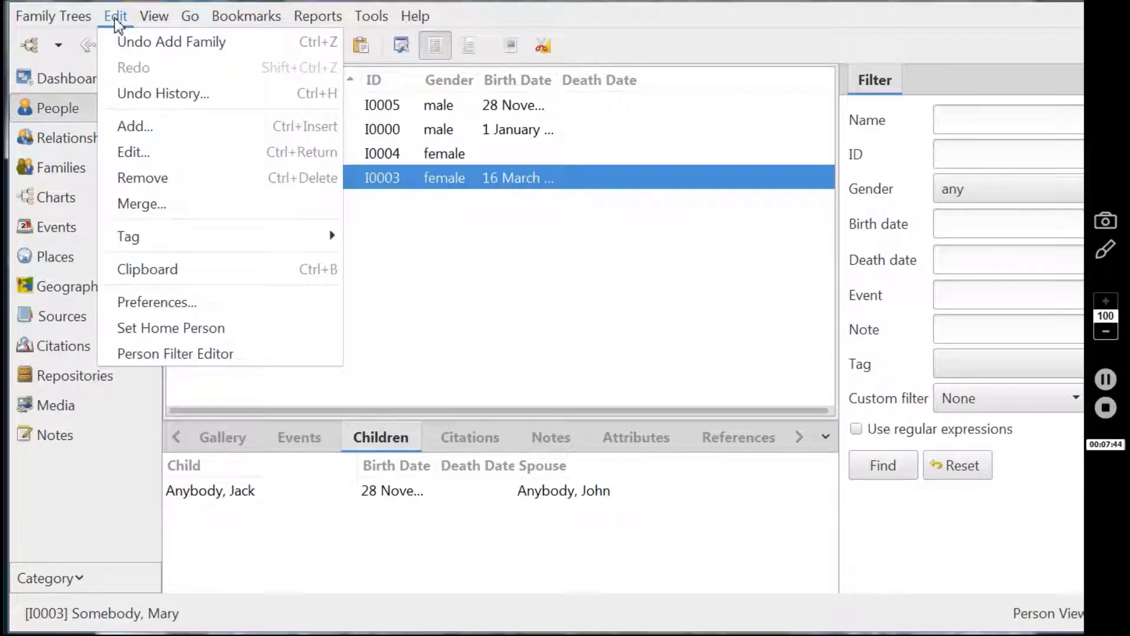
left_click(135, 154)
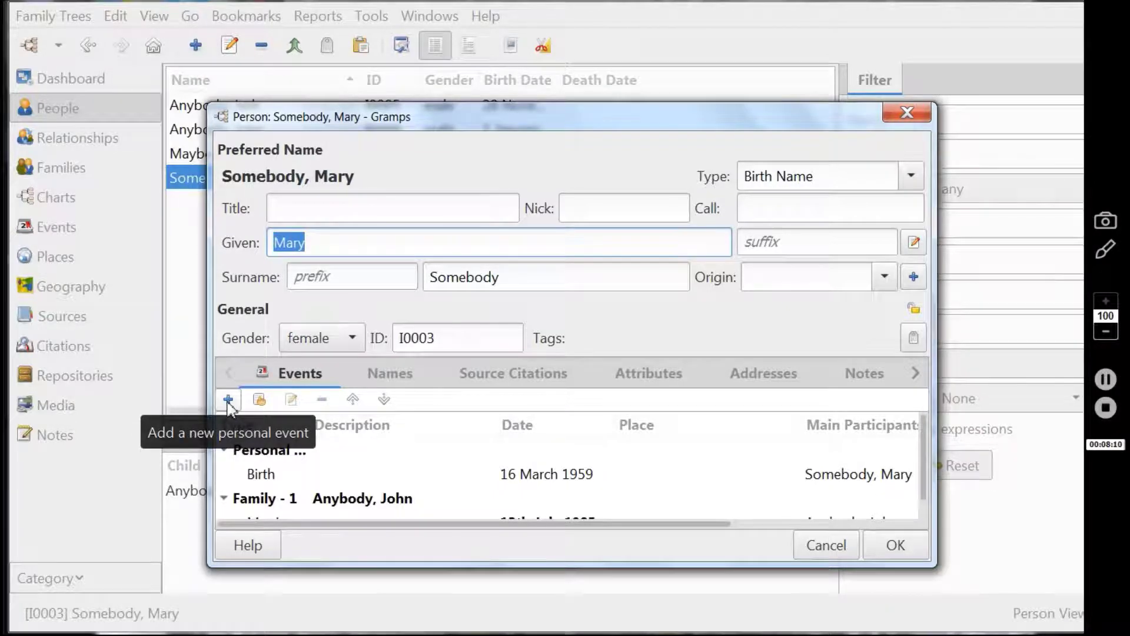
Step: Add a new Death event to Mary's Events list
left_click(228, 399)
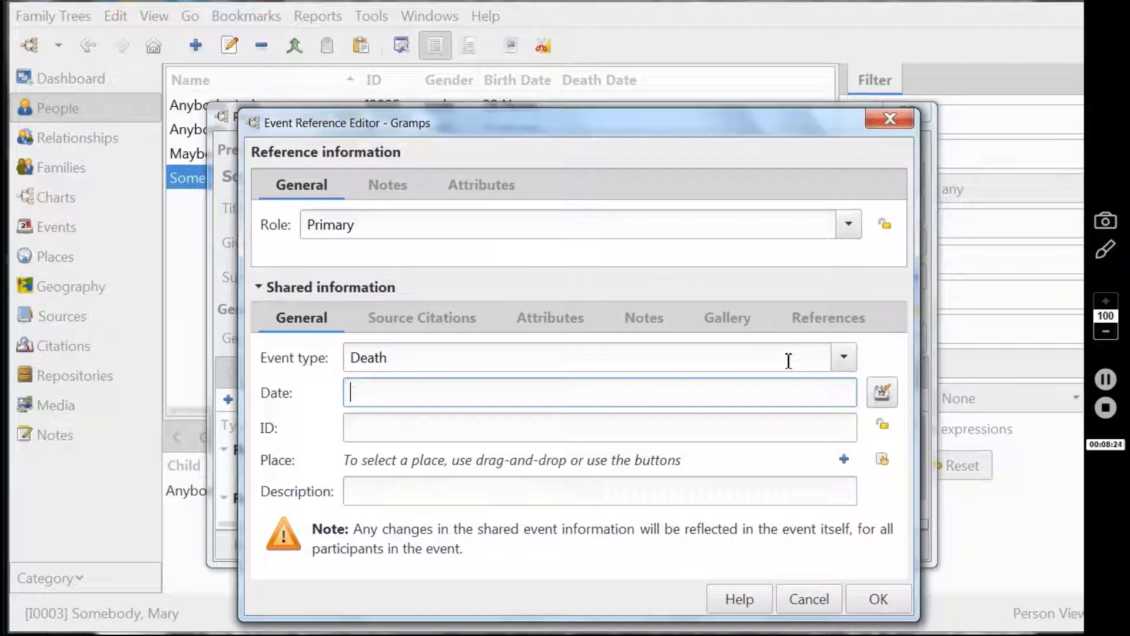
Step: Set the Death event's date to 1 August 2015 in the date editor
left_click(881, 397)
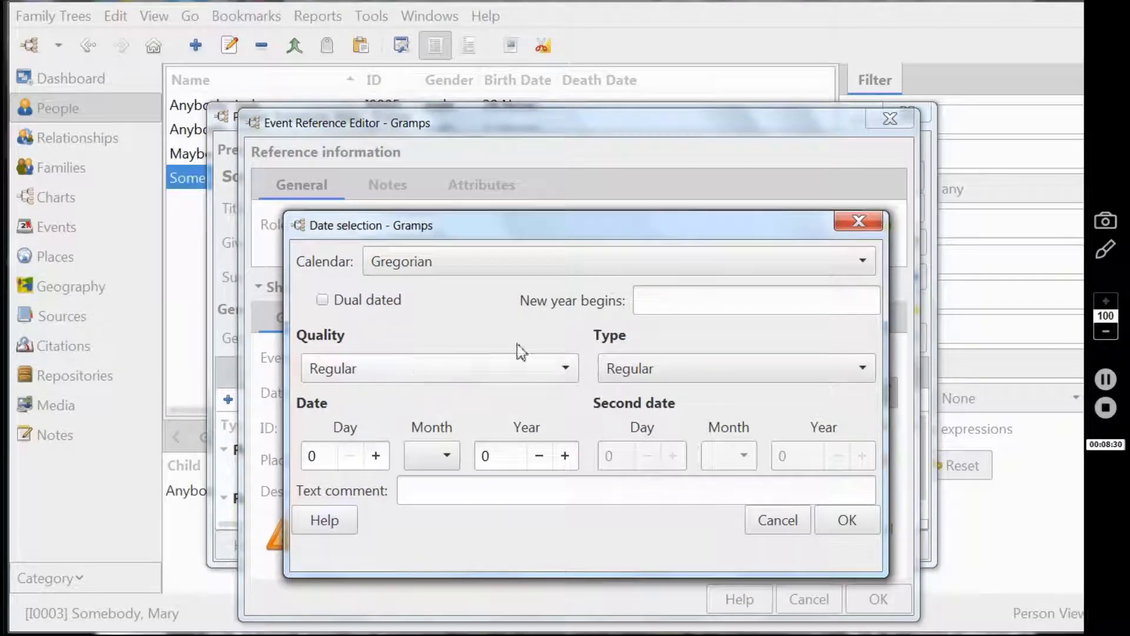
left_click(859, 222)
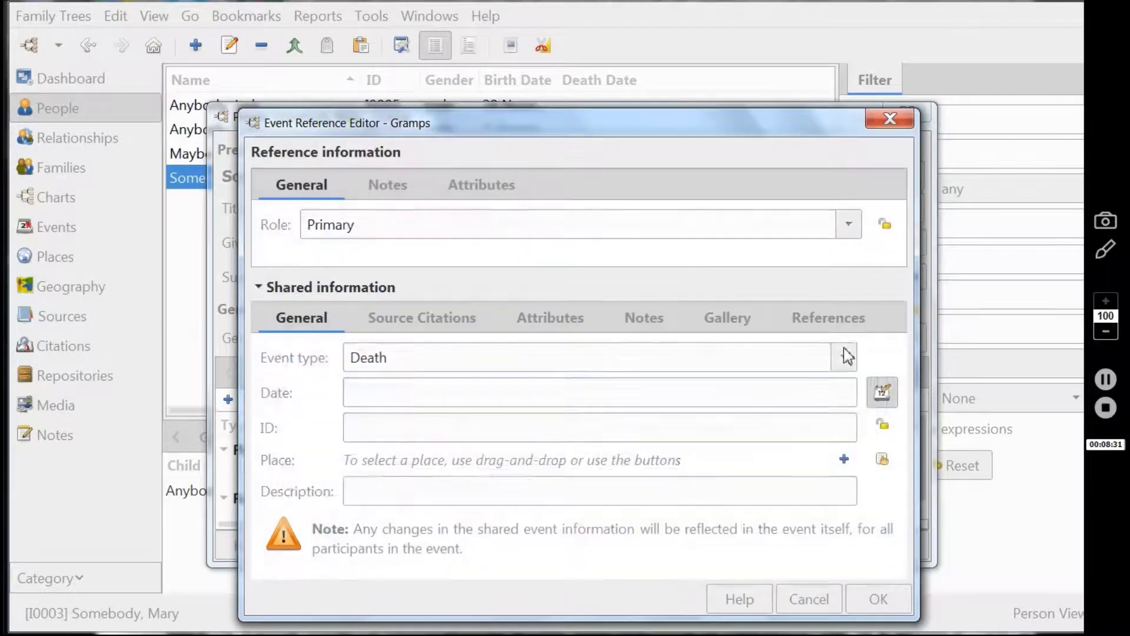
left_click(883, 393)
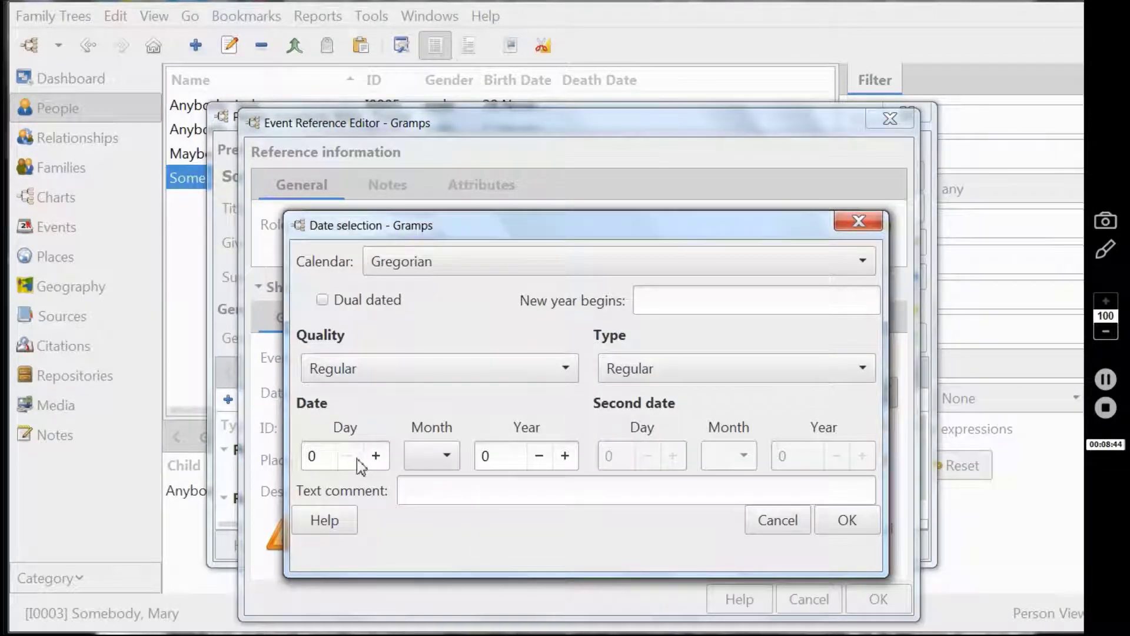
left_click(376, 456)
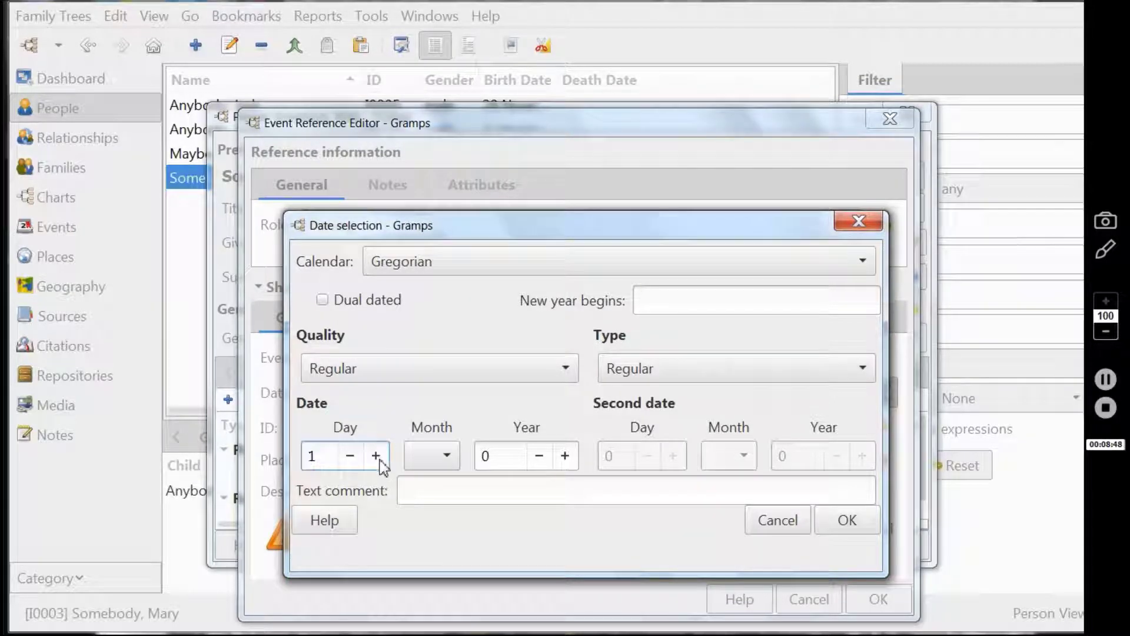
left_click(565, 457)
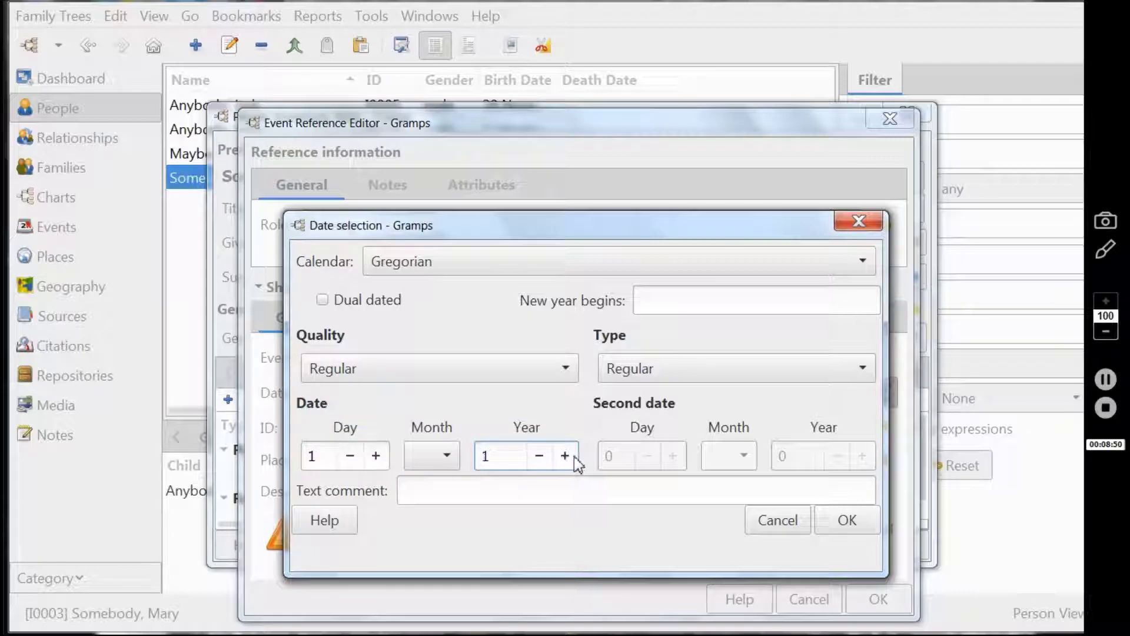
left_click(565, 456)
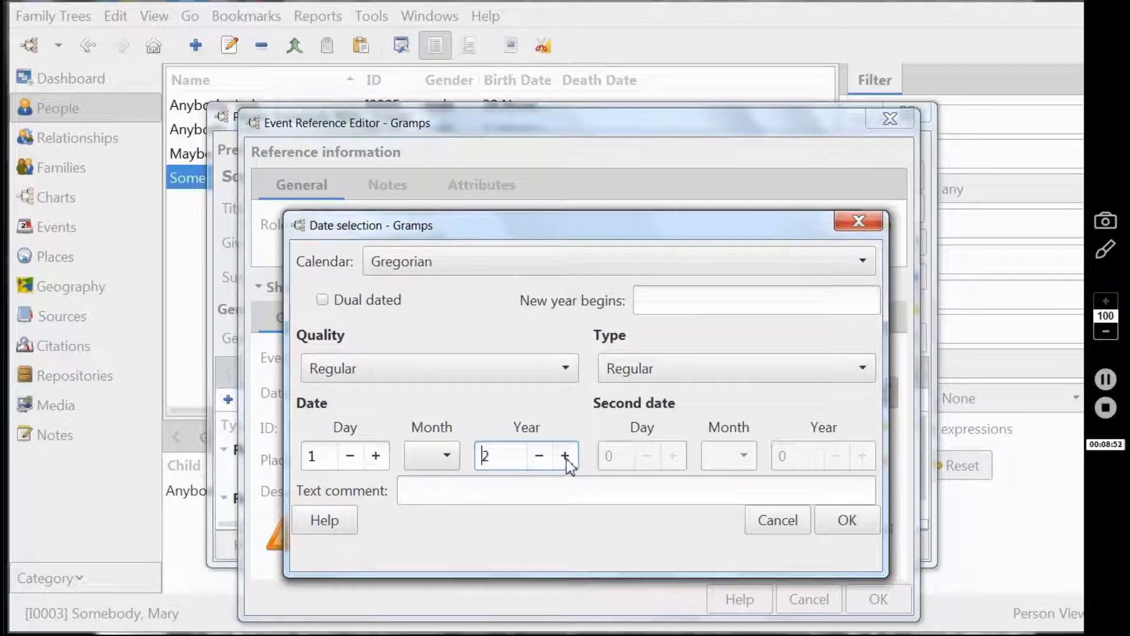
left_click(565, 457)
left_click(565, 456)
left_click(565, 456)
left_click(565, 457)
left_click(565, 457)
left_click(565, 456)
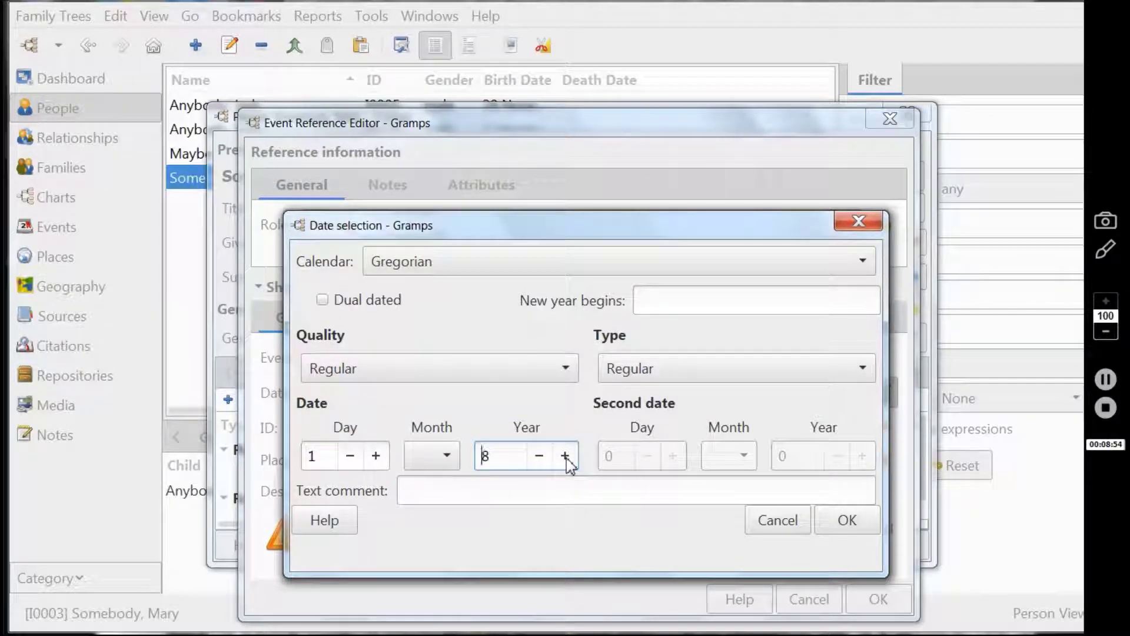
left_click(453, 465)
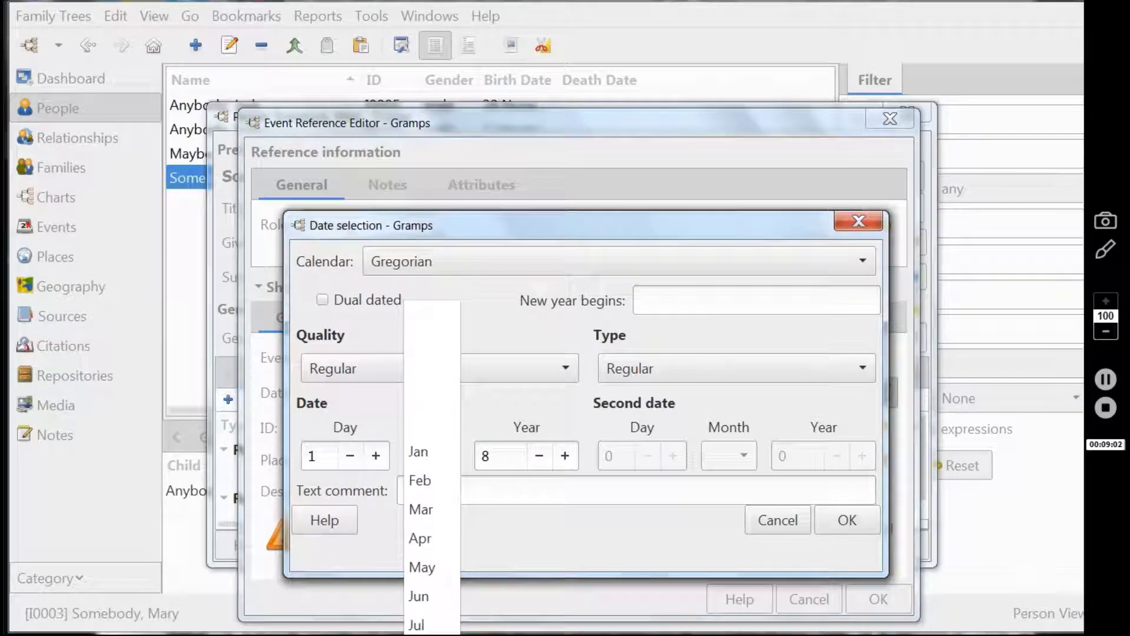
left_click(434, 592)
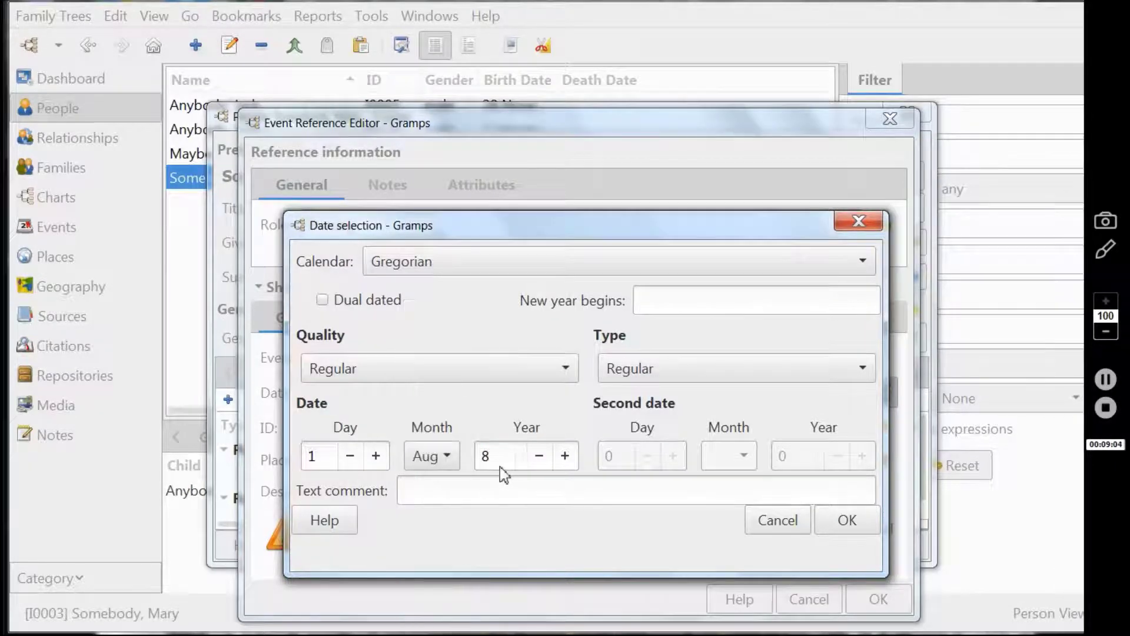
left_click(493, 456)
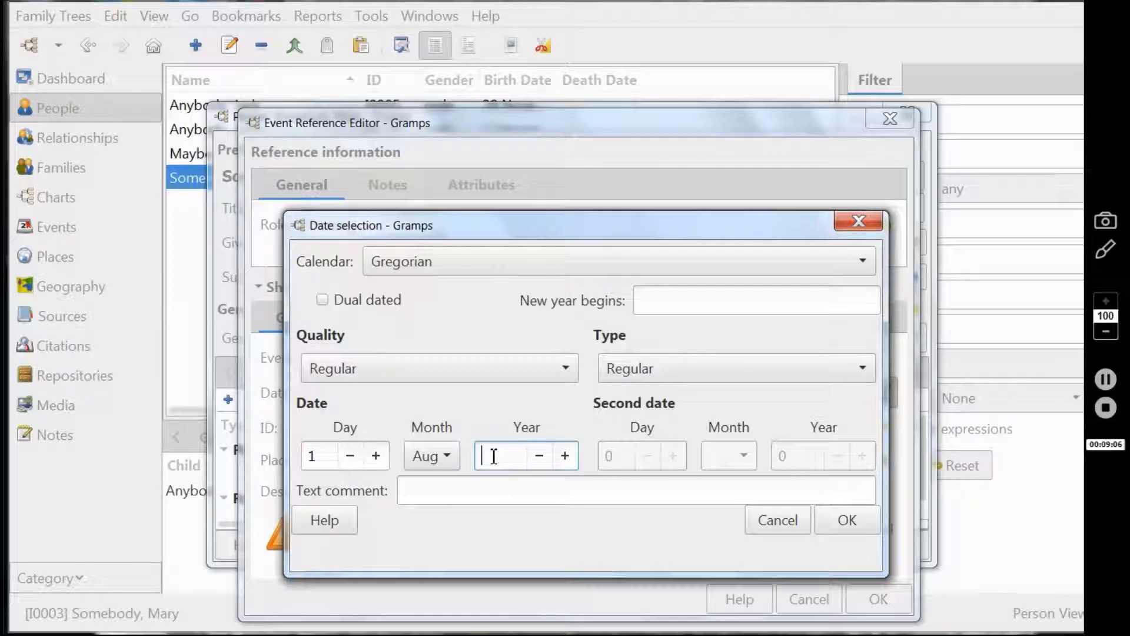
type("2015")
left_click(847, 520)
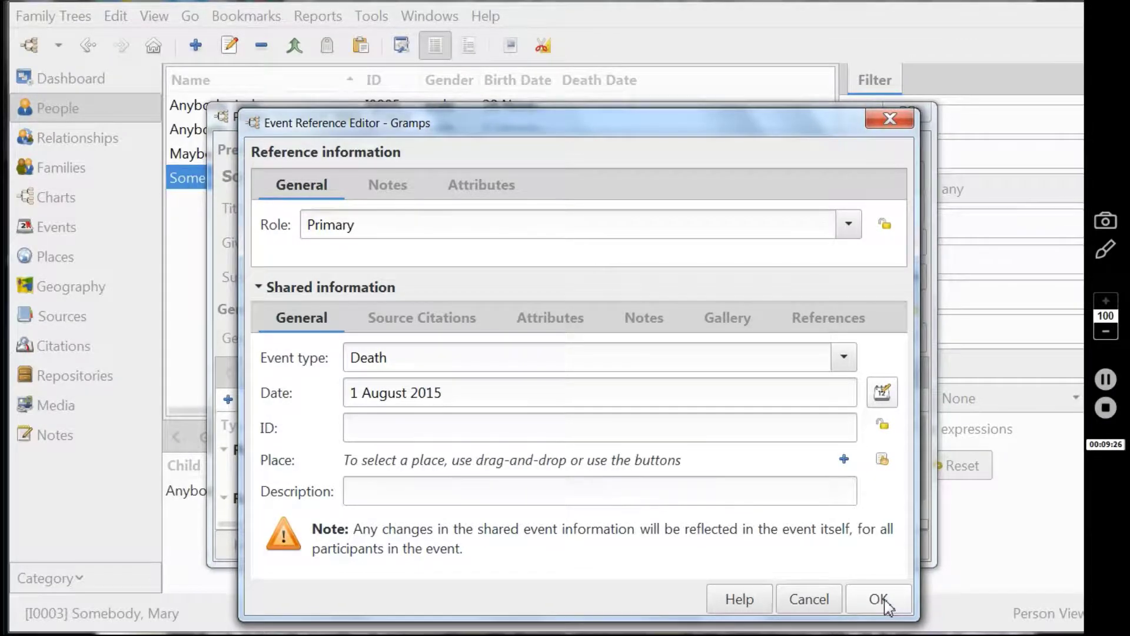
Step: Save Mary's 1 August 2015 death event and her record, and widen the Birth Date column
left_click(879, 600)
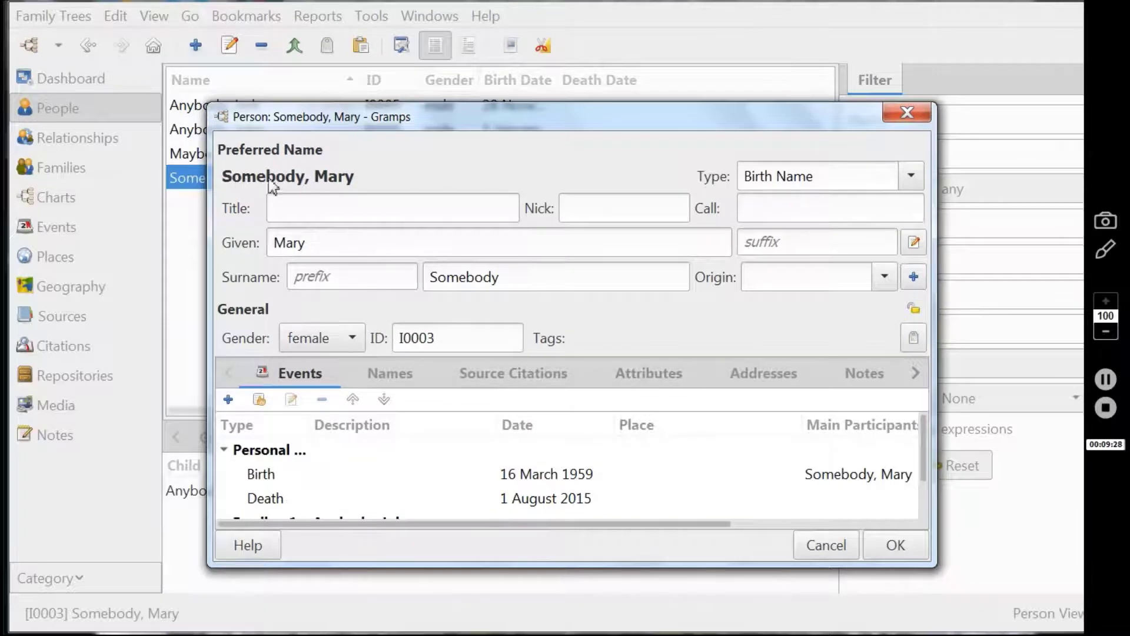
left_click(894, 544)
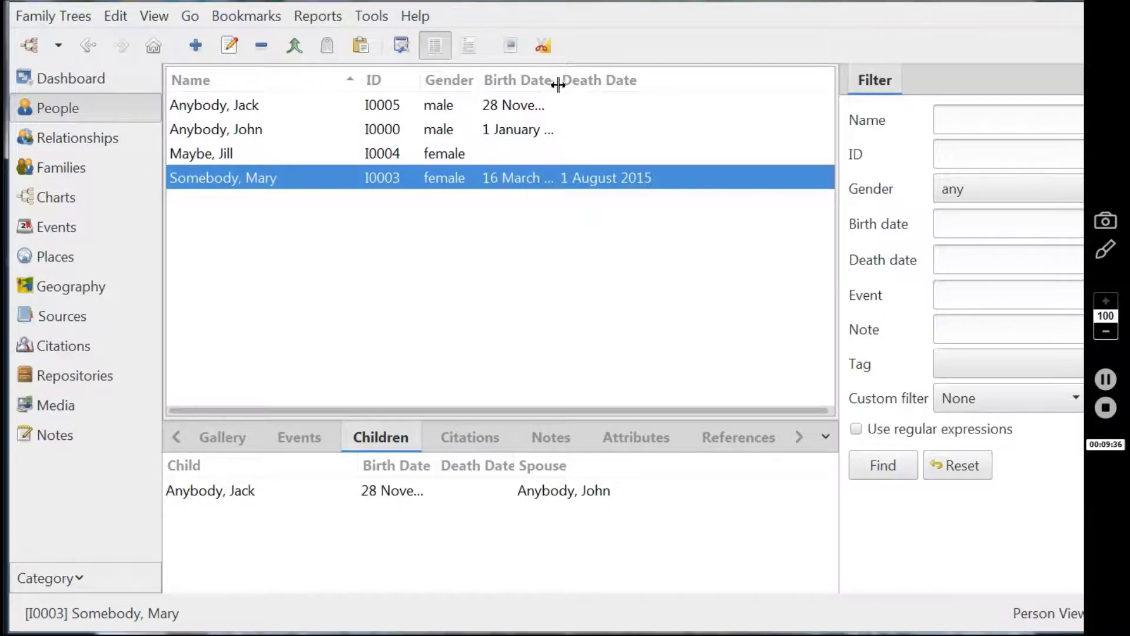
left_click_drag(556, 79, 586, 85)
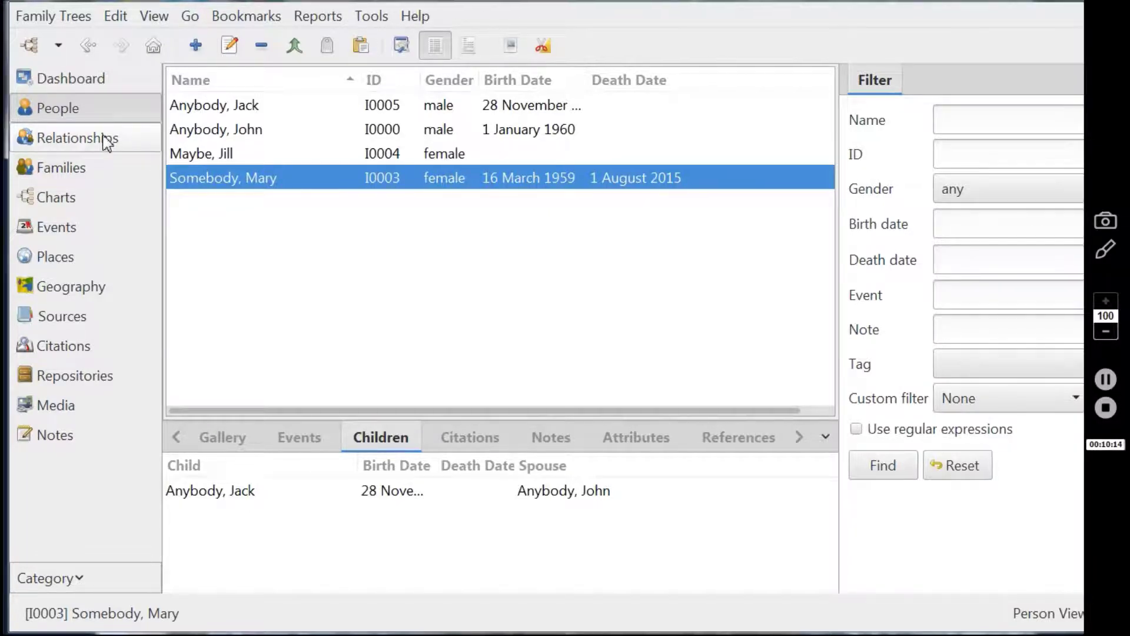
Step: Select Anybody, Jack in the People list
left_click(202, 112)
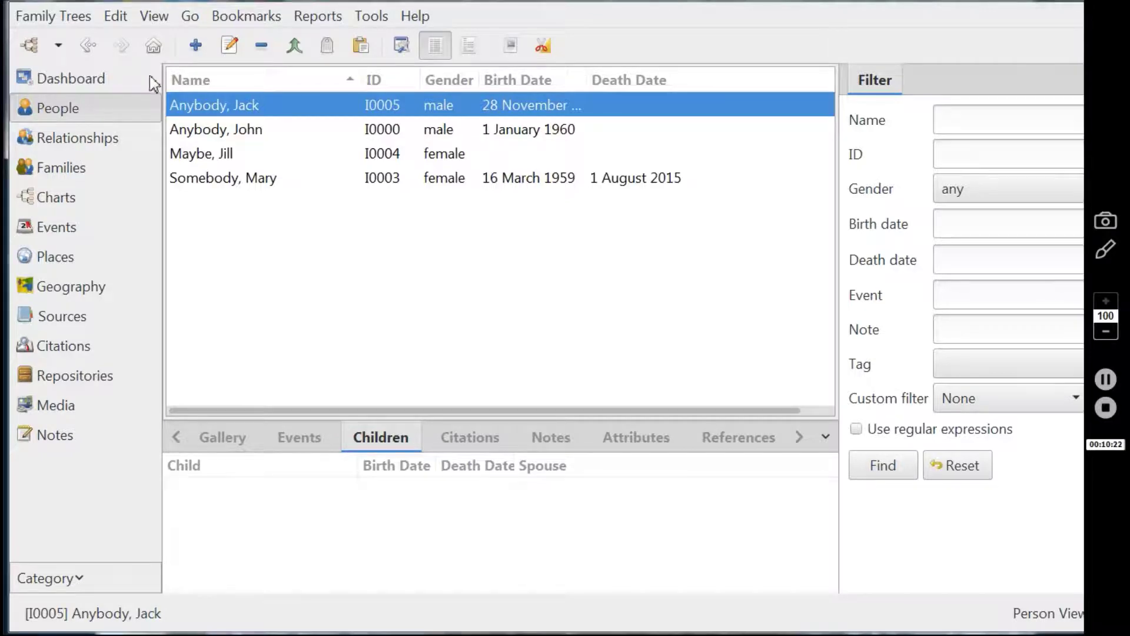
Step: From Jack's relationships, add a new child to his family with Jill Maybe
left_click(93, 141)
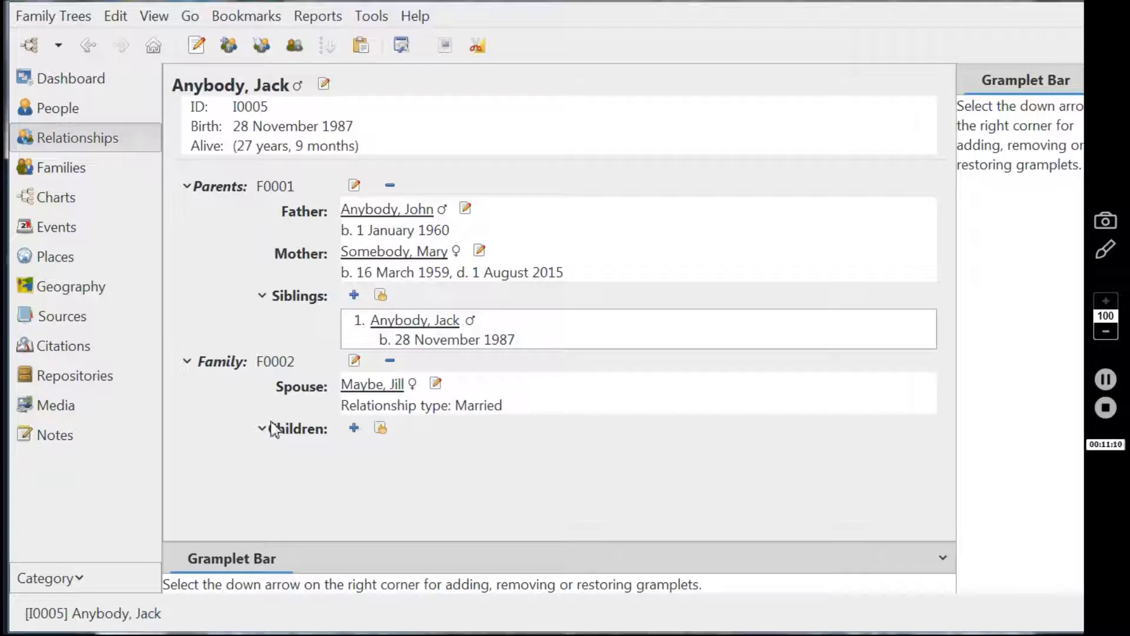
left_click(355, 429)
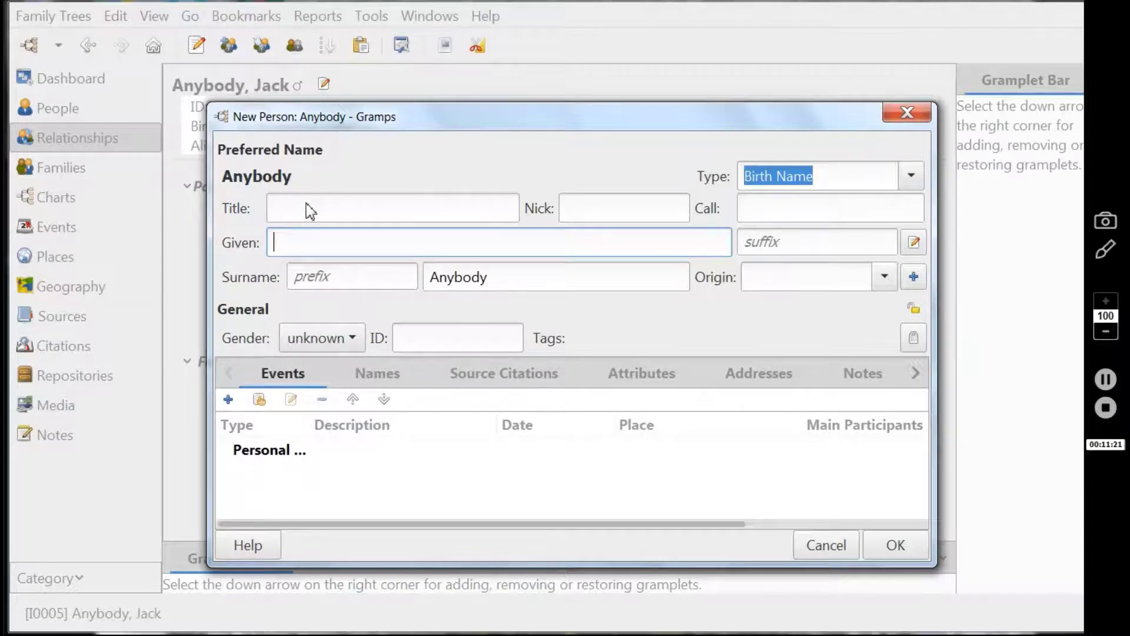
Step: Enter the given name Joanne and add a new personal event for her
type("Joa")
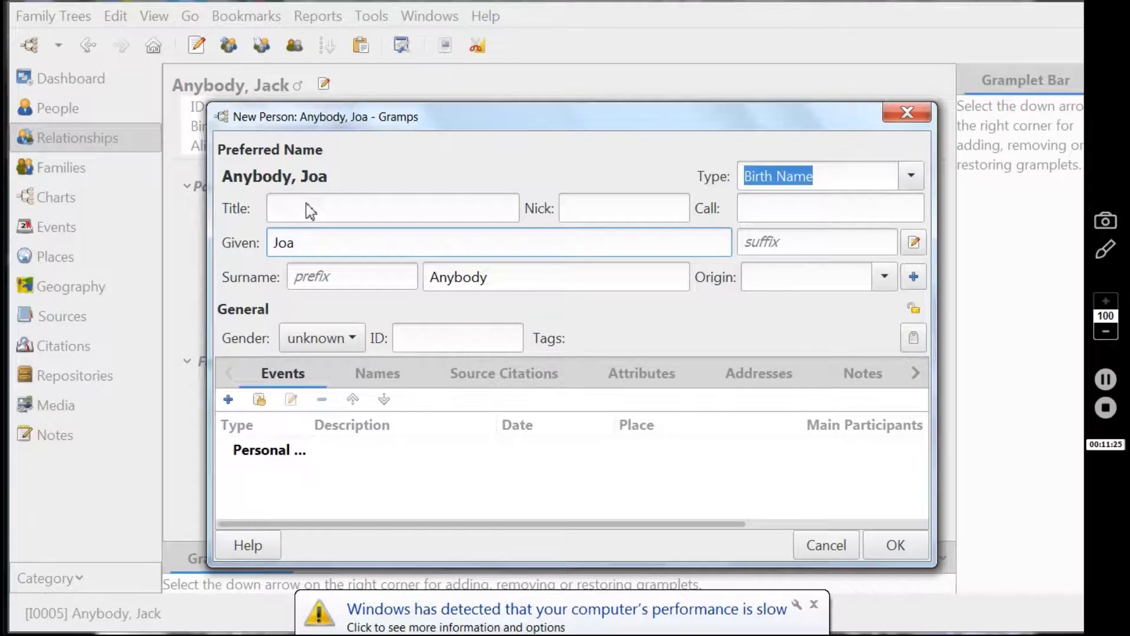
type("nne")
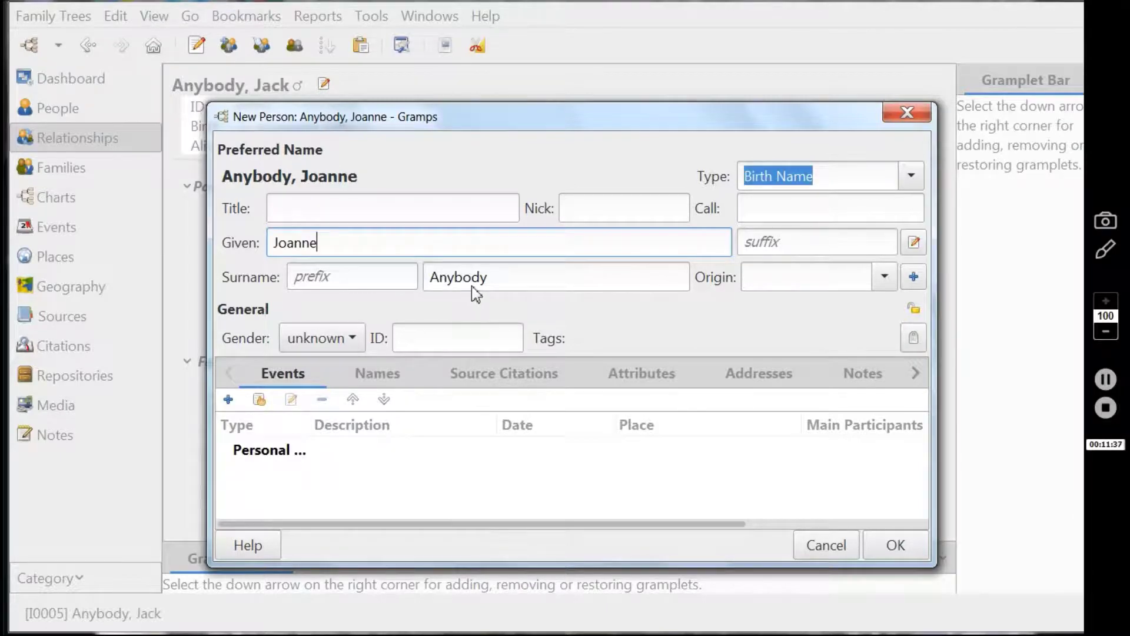
left_click(228, 400)
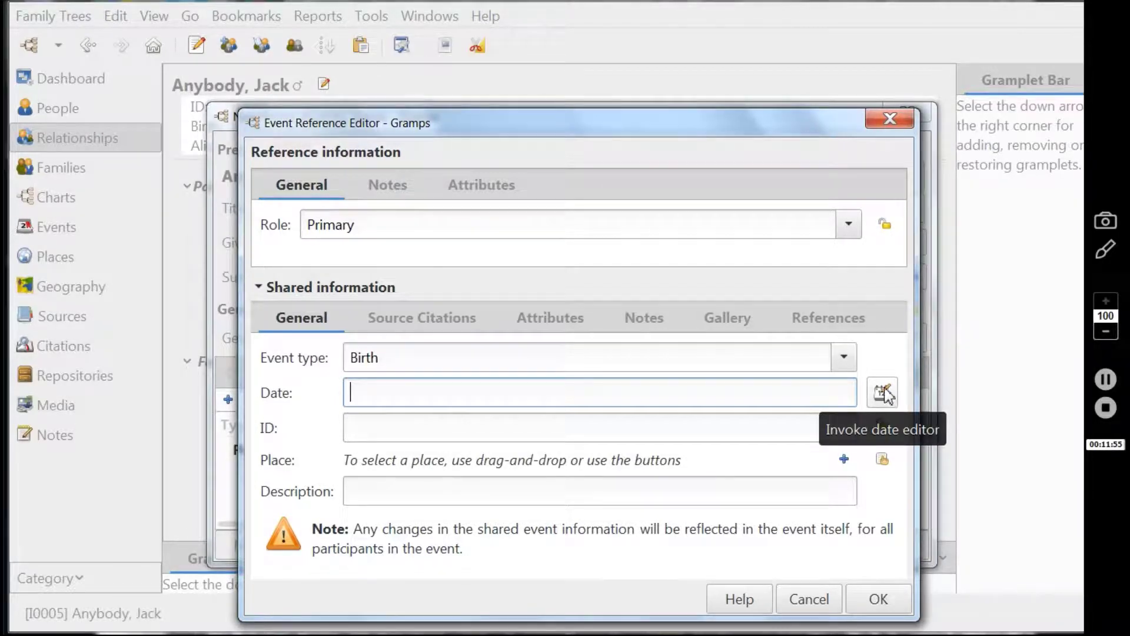
Step: Set the Birth event date to day 1, September, year 2015
left_click(883, 392)
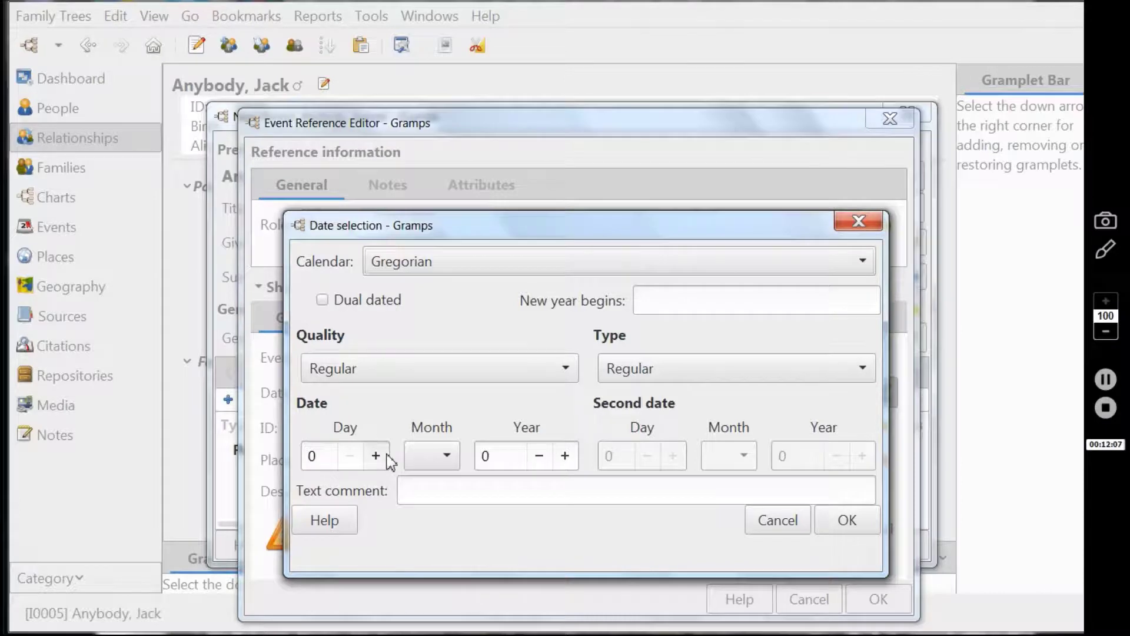
left_click(377, 455)
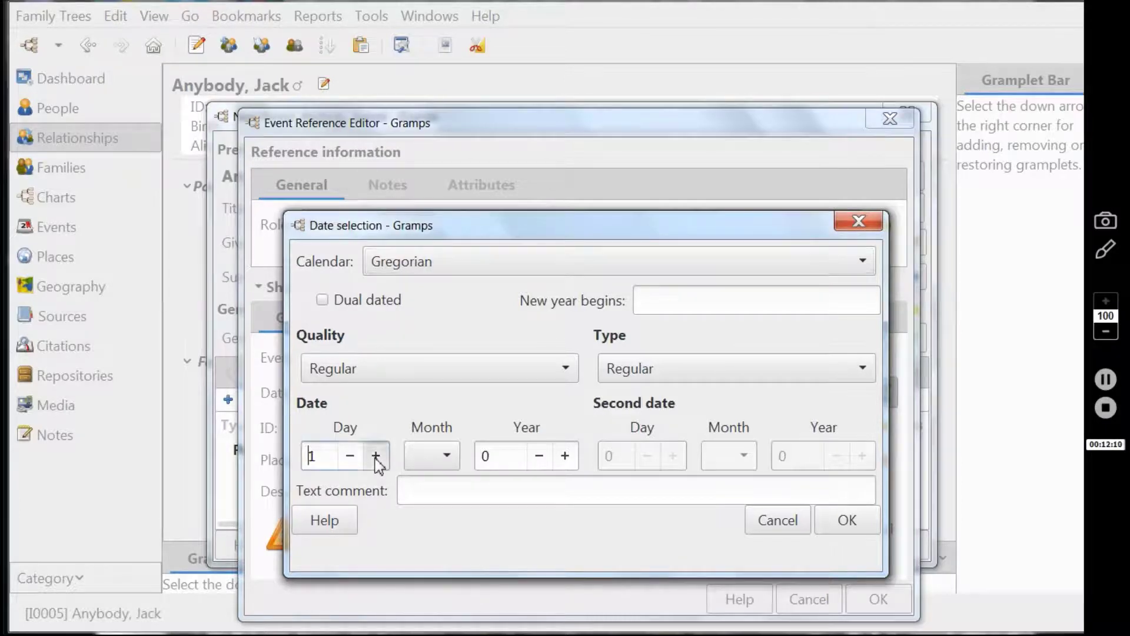
left_click(447, 457)
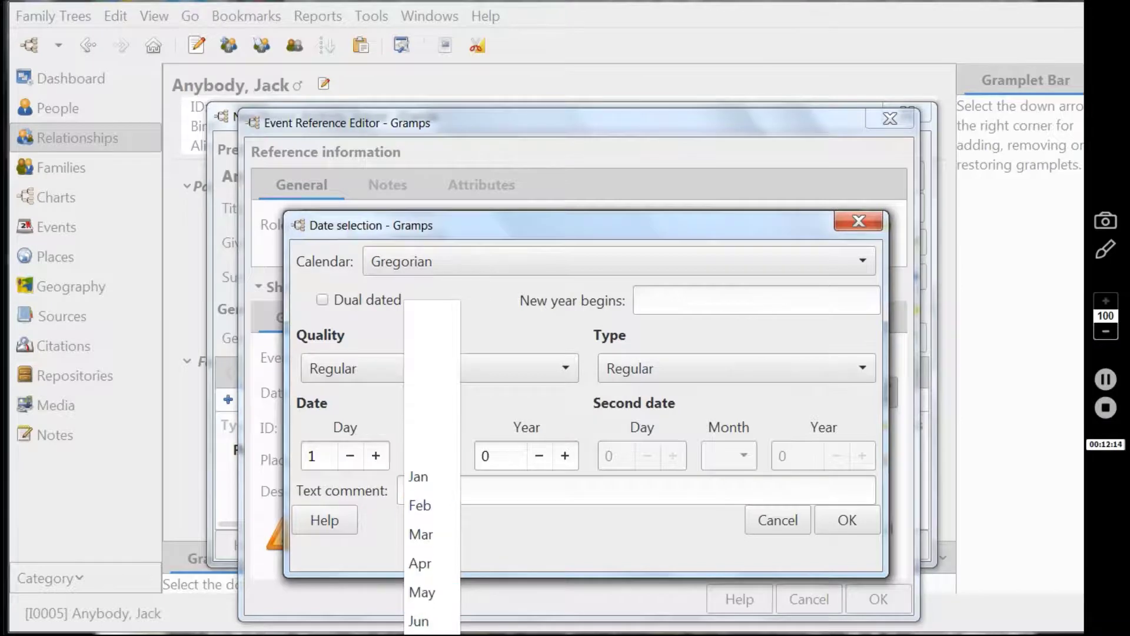
left_click(421, 576)
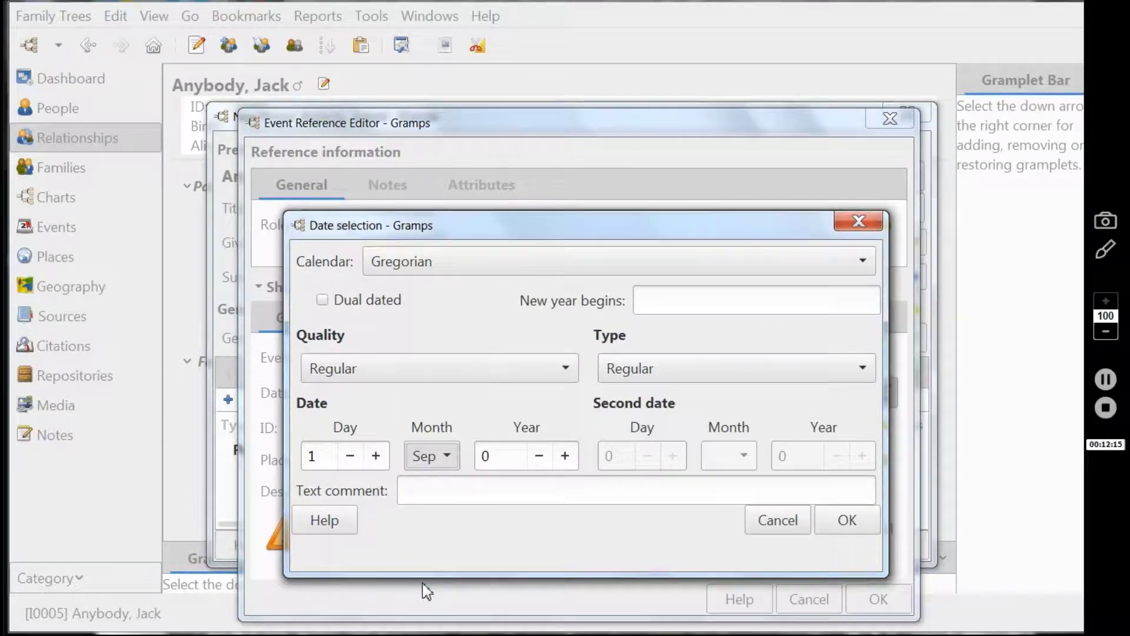
left_click(500, 456)
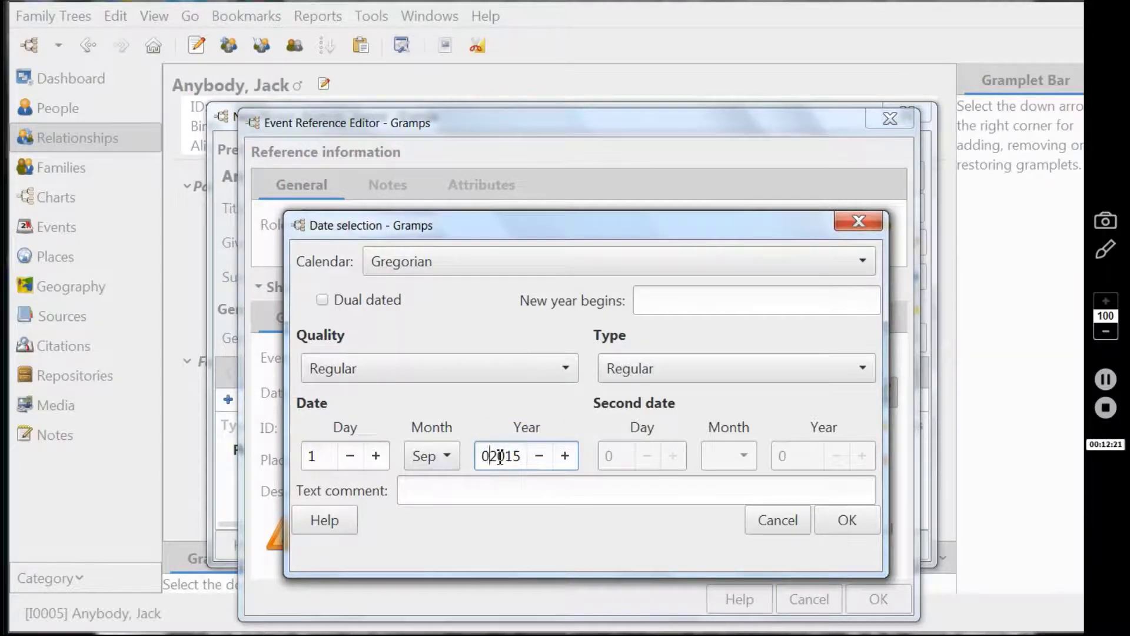
key("BackSpace")
left_click(848, 521)
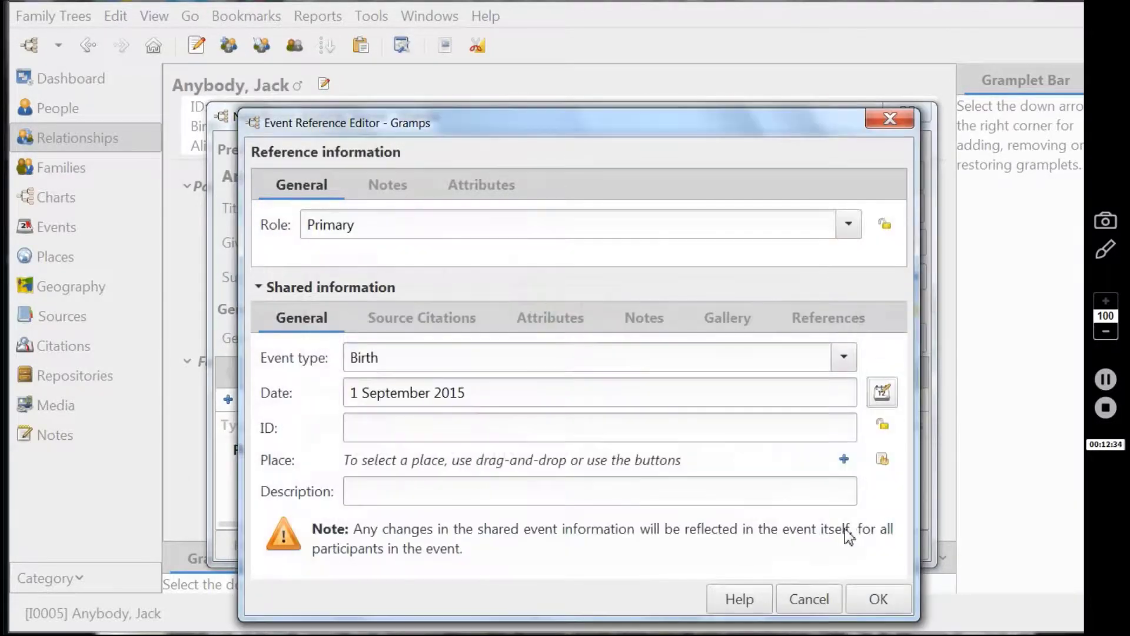
Step: Save the birth event and the new person Joanne with gender Female
left_click(881, 611)
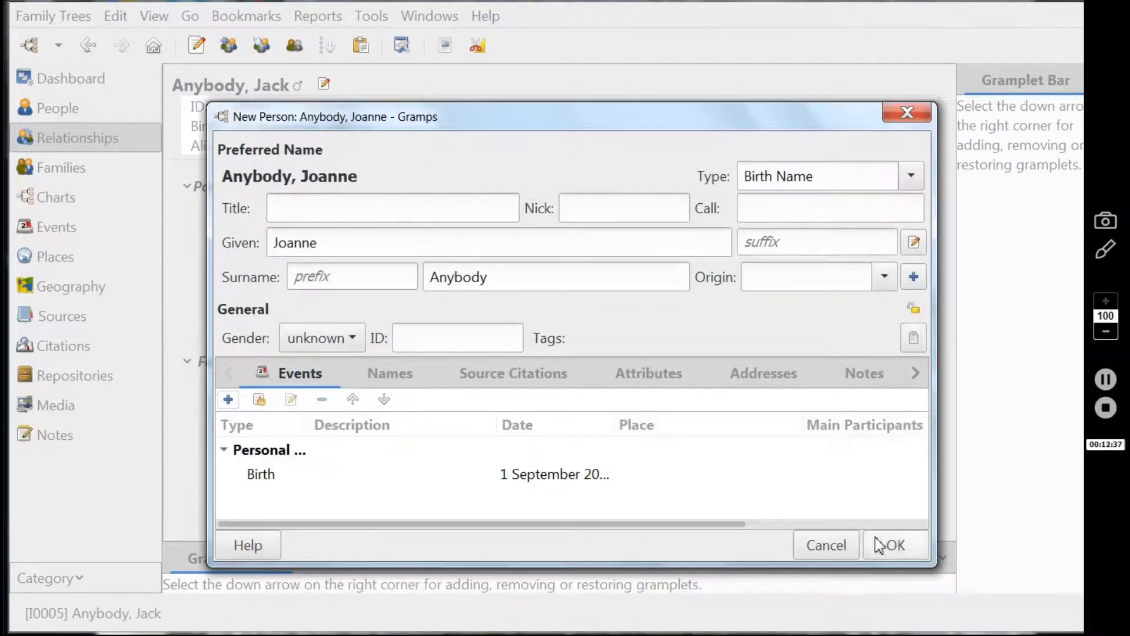
left_click(903, 547)
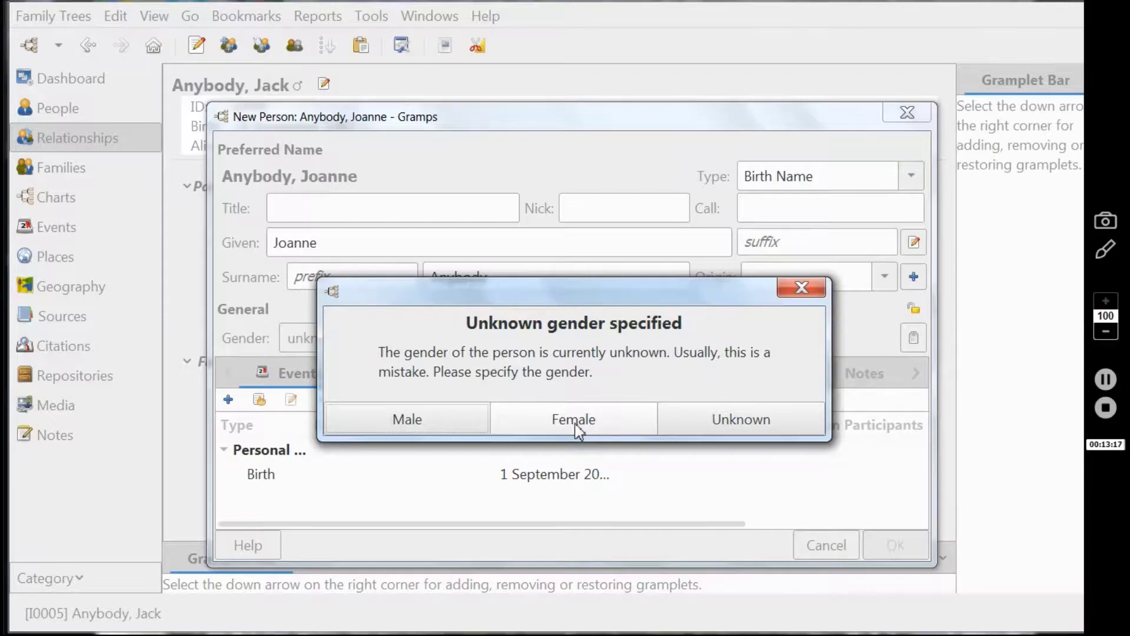
left_click(579, 424)
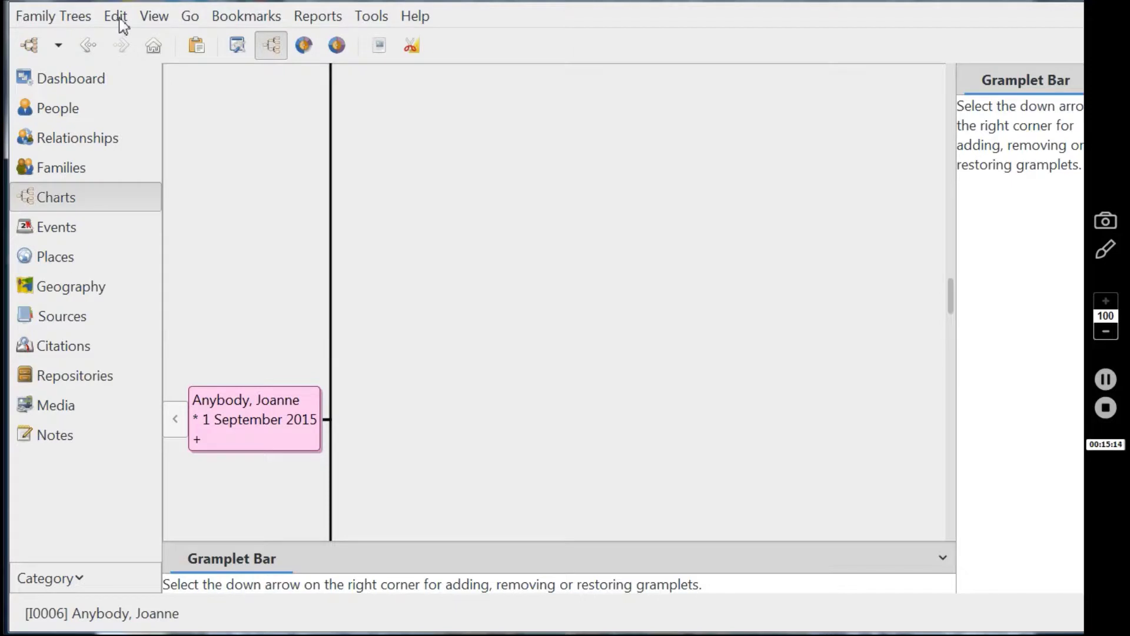
left_click(121, 23)
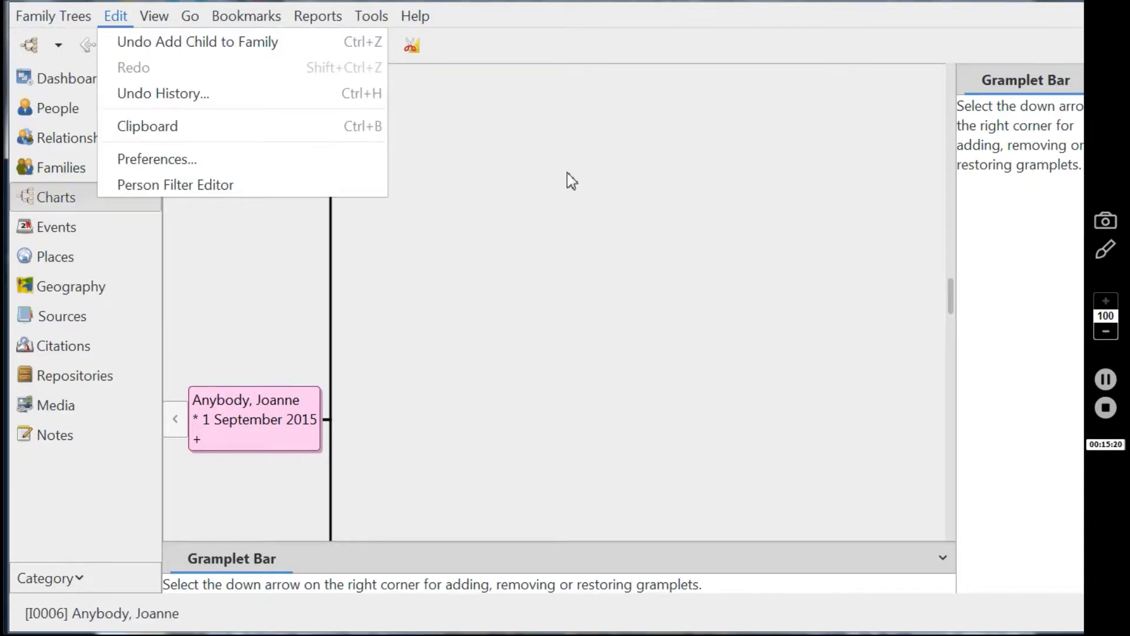
left_click(578, 195)
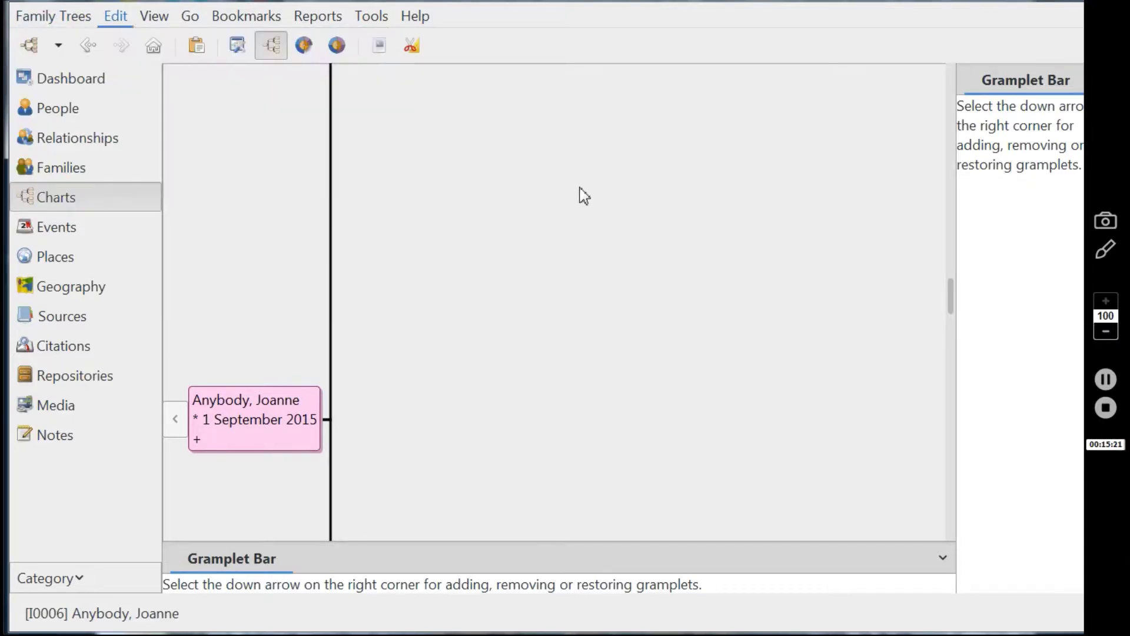
left_click(121, 24)
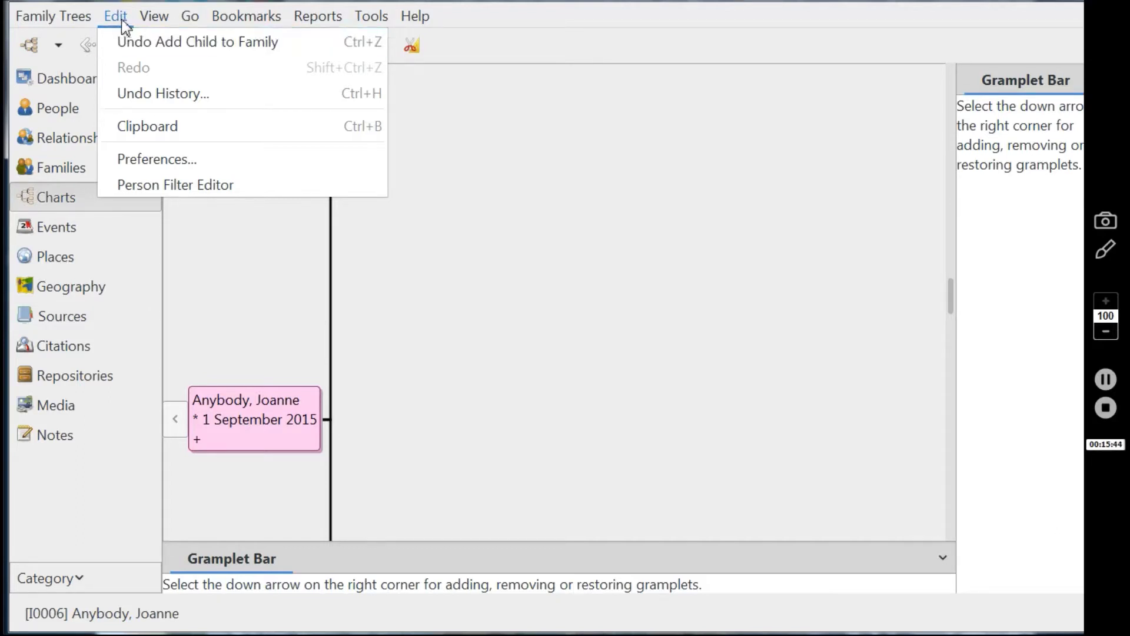
left_click(154, 168)
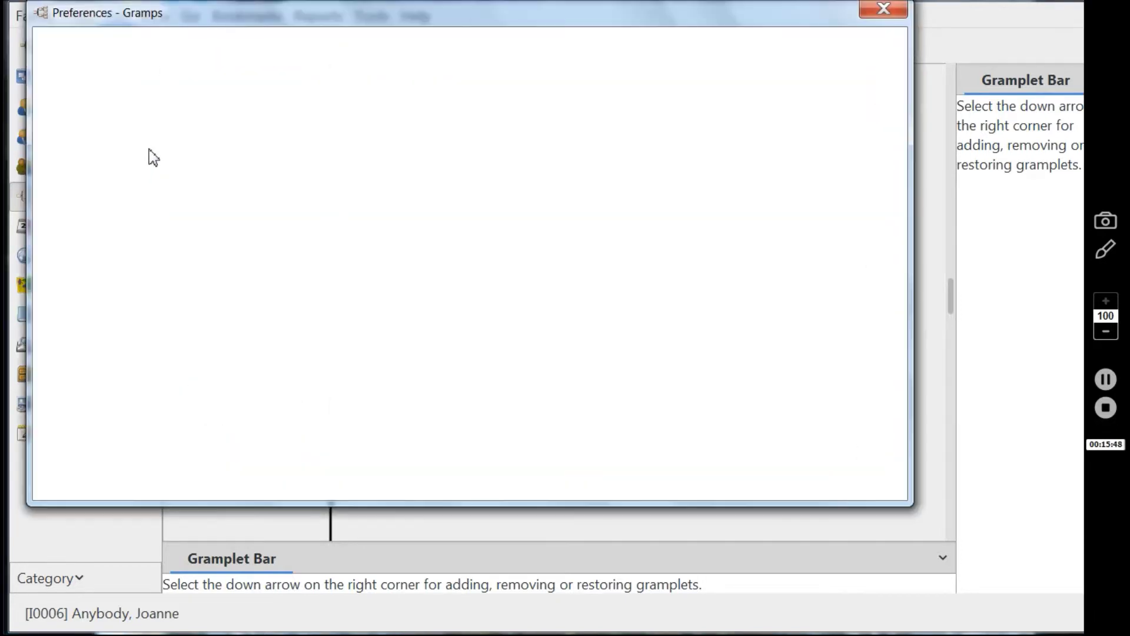
left_click(884, 9)
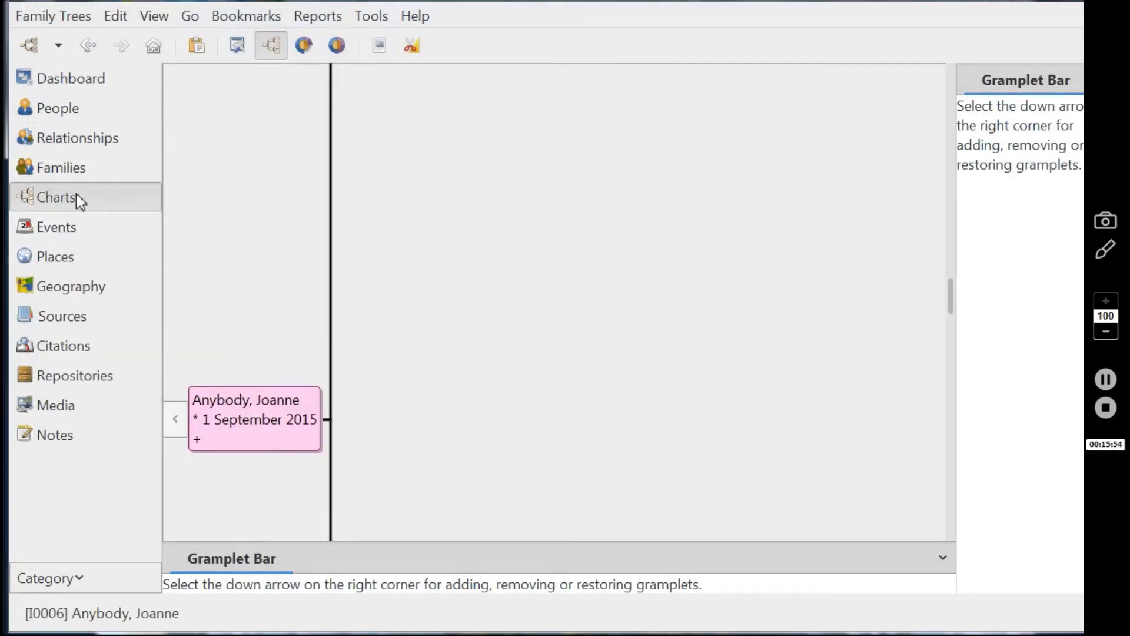
Step: Show the Dashboard and keep the Preferences date format at Day Month Year
left_click(61, 80)
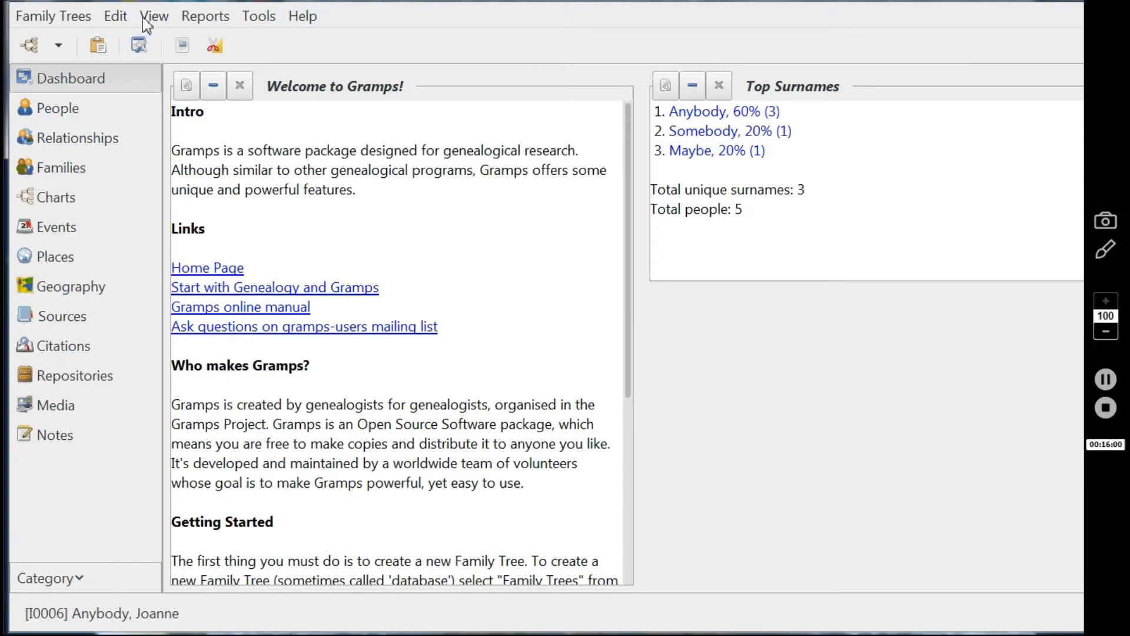
left_click(121, 17)
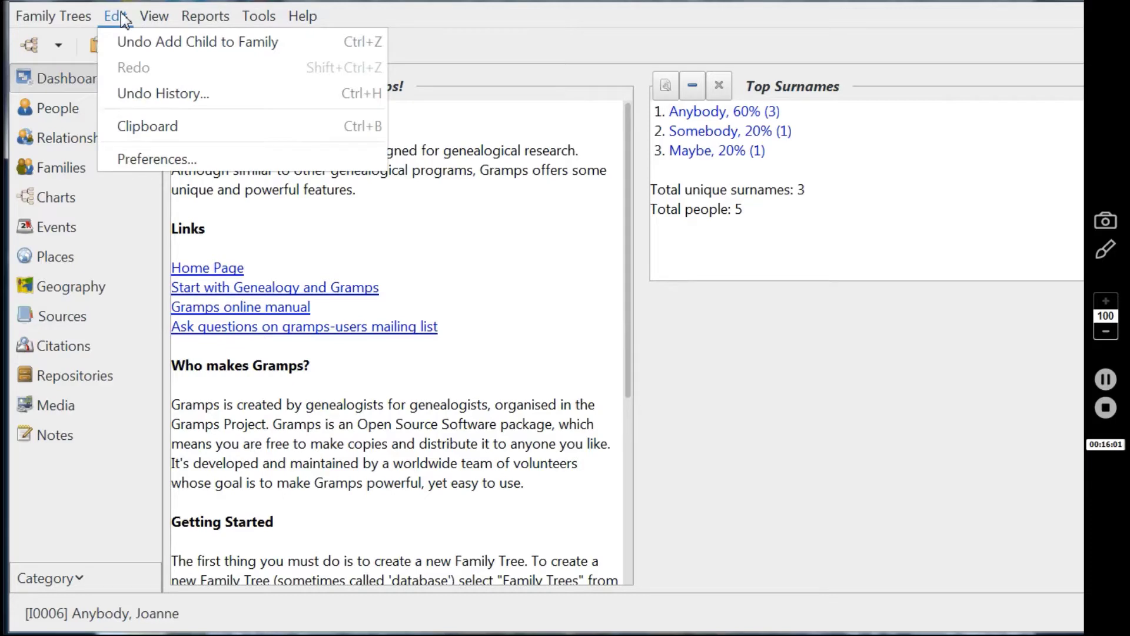
left_click(143, 168)
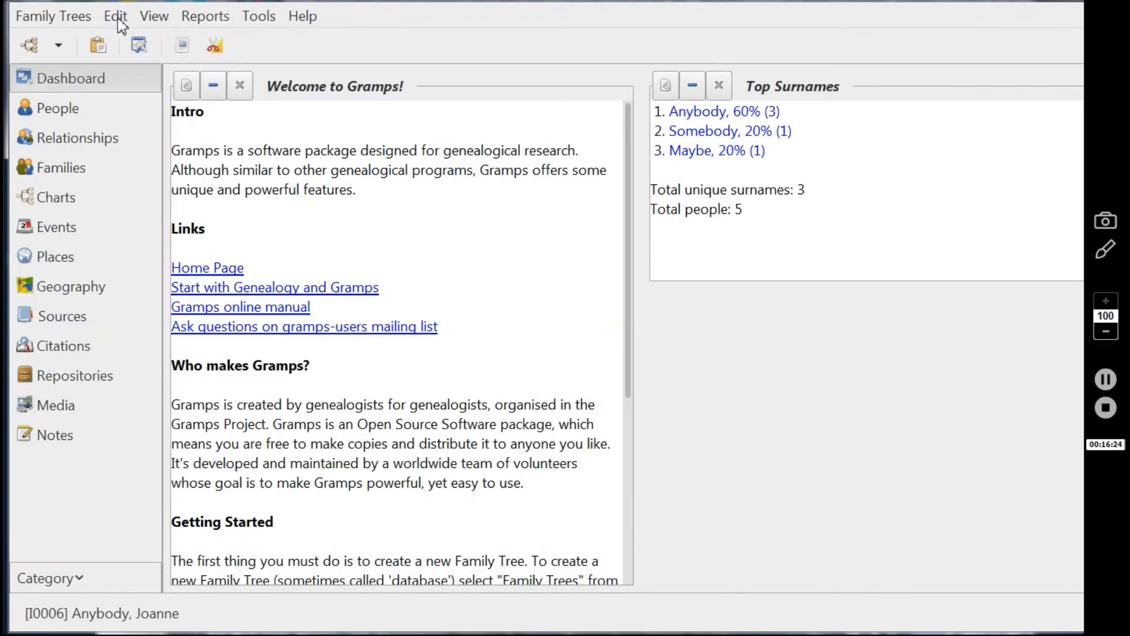
left_click(117, 17)
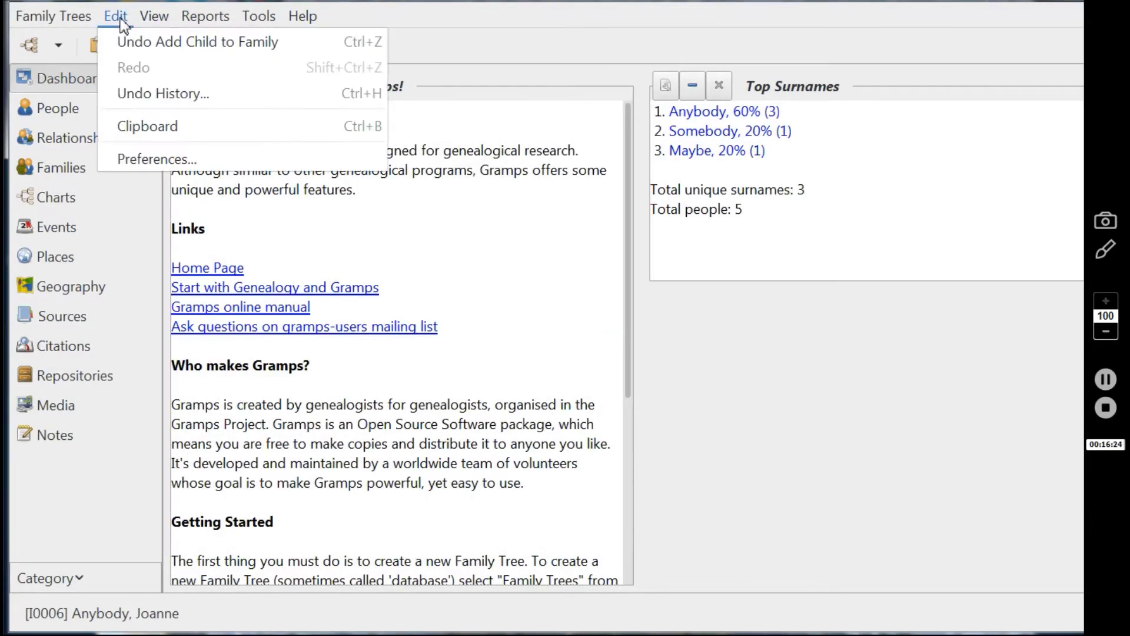
left_click(149, 160)
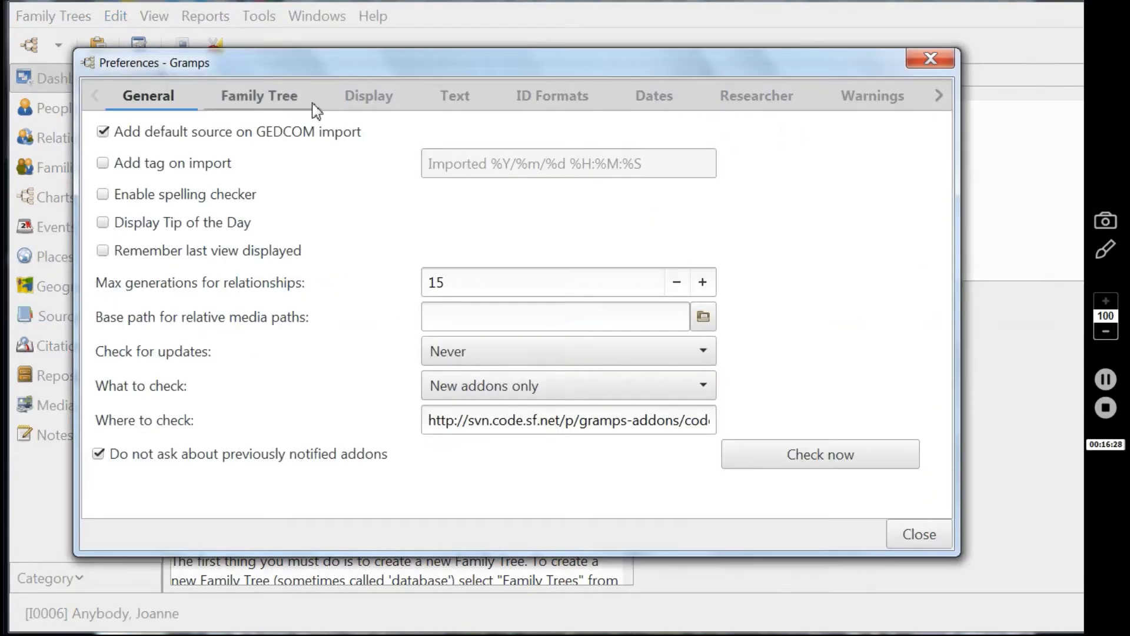
left_click(371, 101)
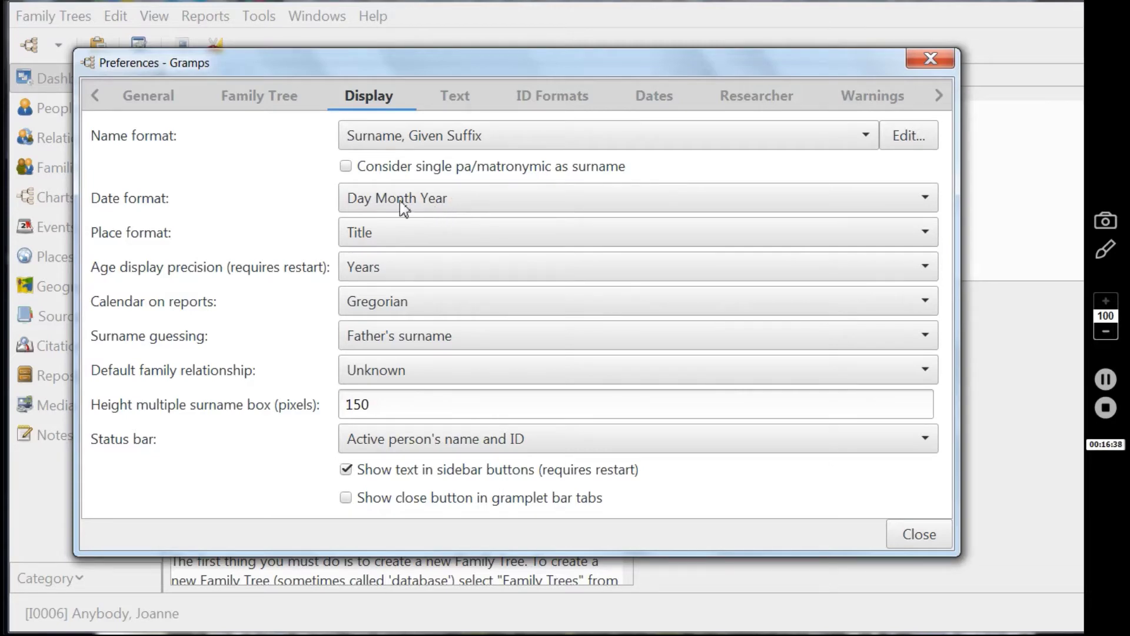
left_click(927, 198)
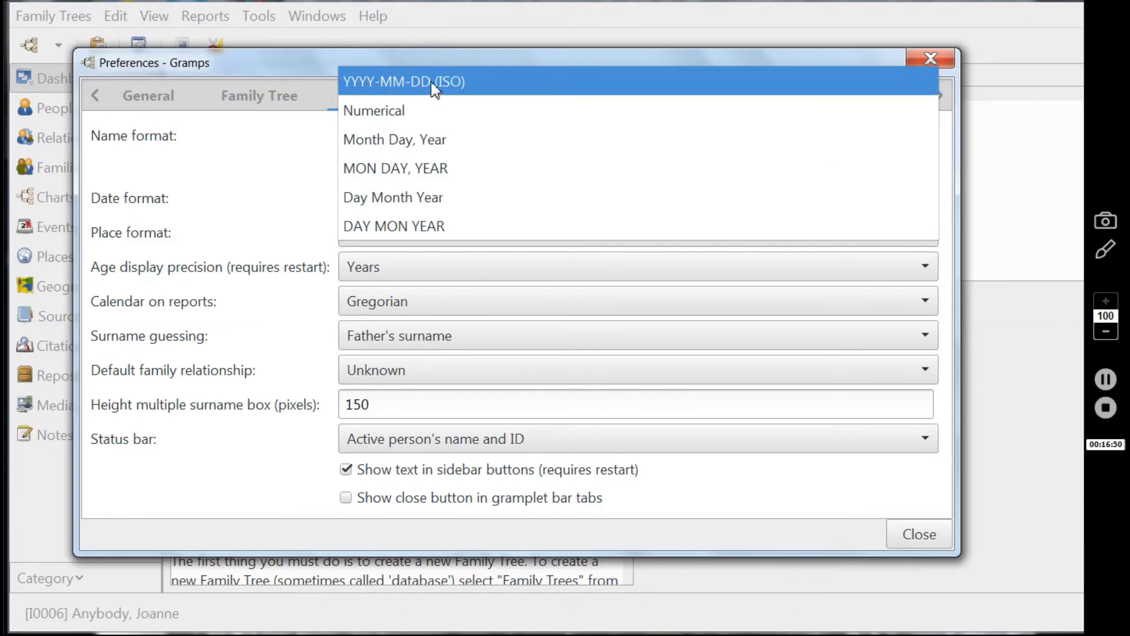
left_click(412, 199)
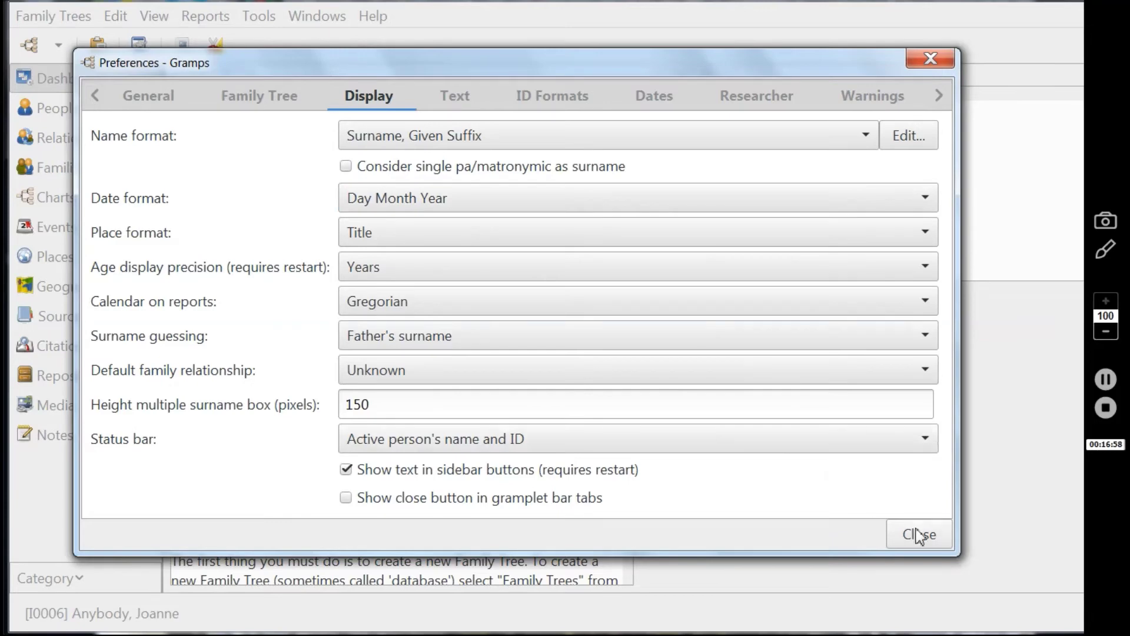
left_click(932, 538)
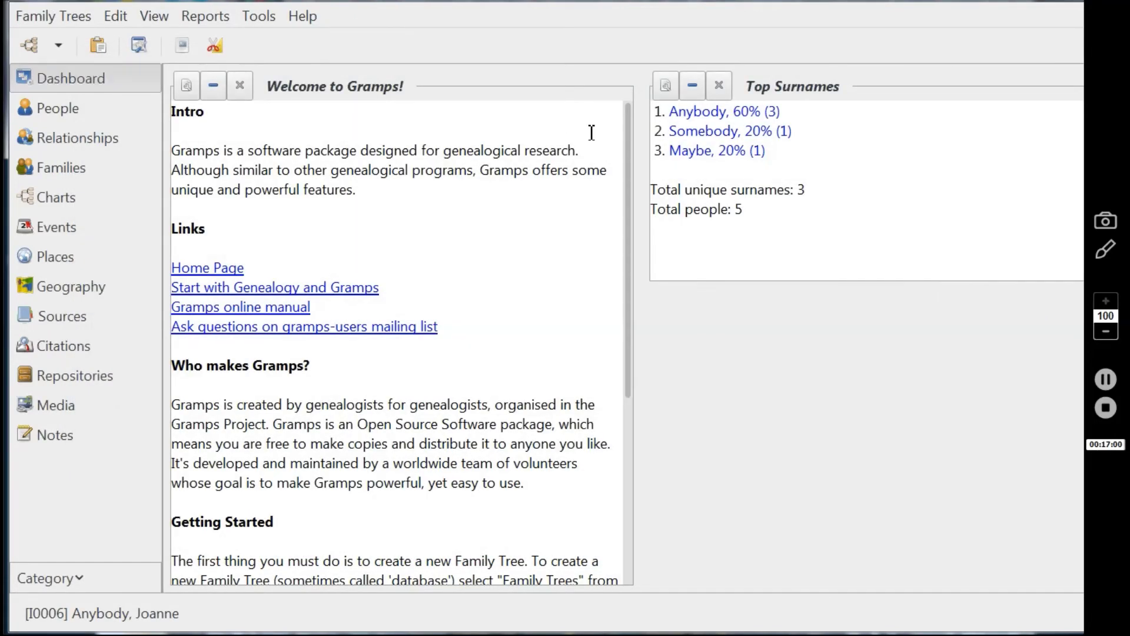